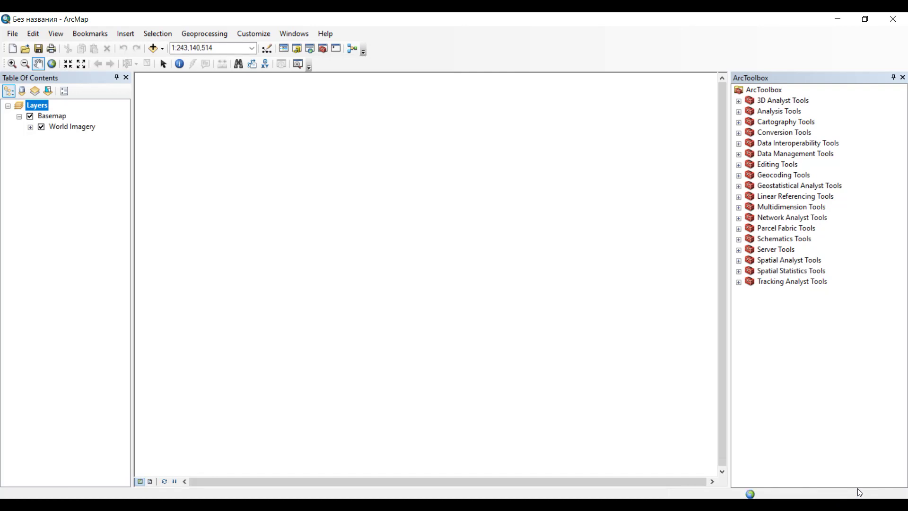
- Add the Study_area_UTM.shp shapefile from the Maps folder to the Layers data frame
scroll(500, 275, "up", 2)
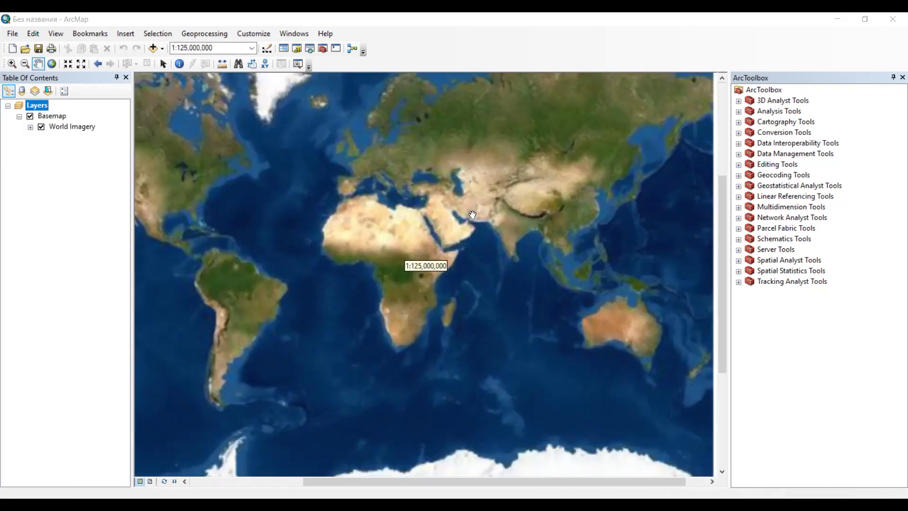
scroll(645, 301, "up", 1)
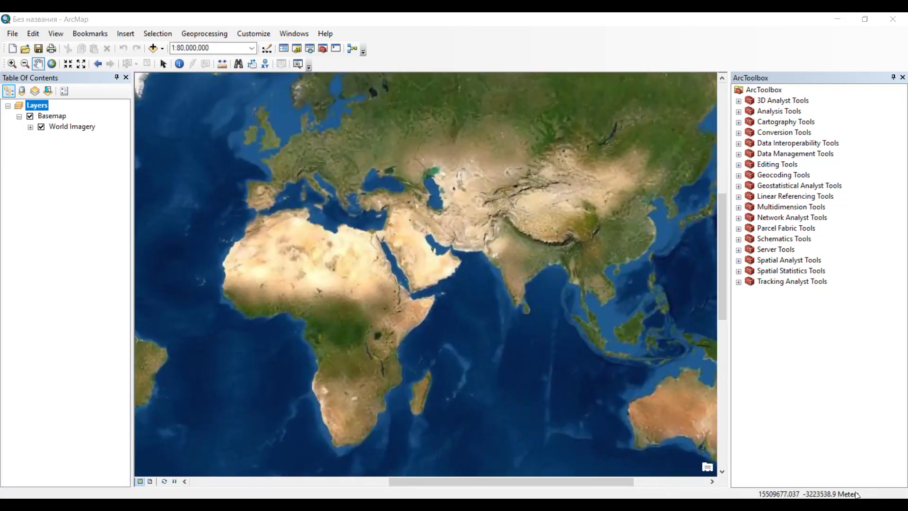
scroll(500, 302, "up", 1)
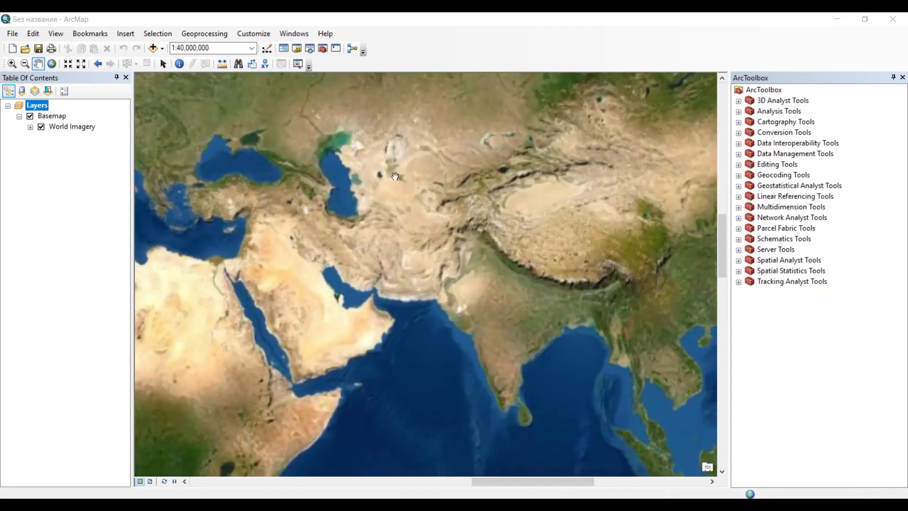
scroll(463, 216, "up", 1)
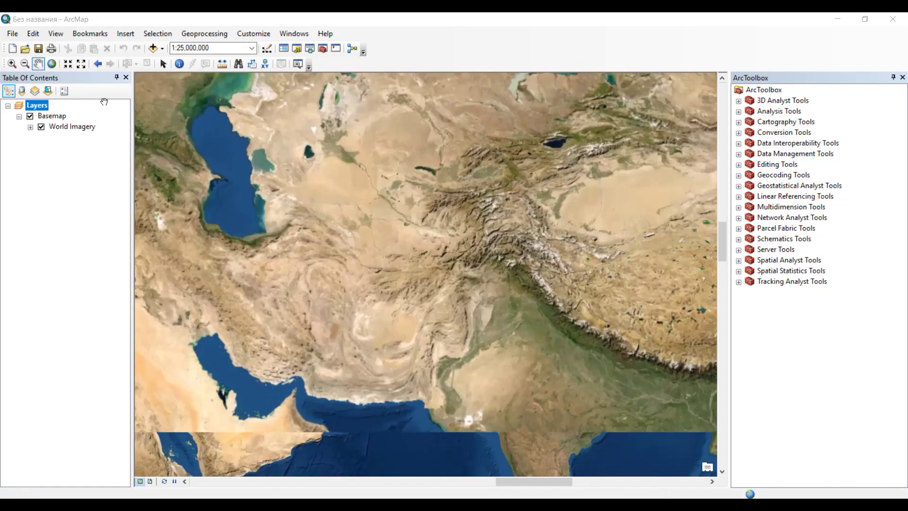
scroll(515, 160, "up", 3)
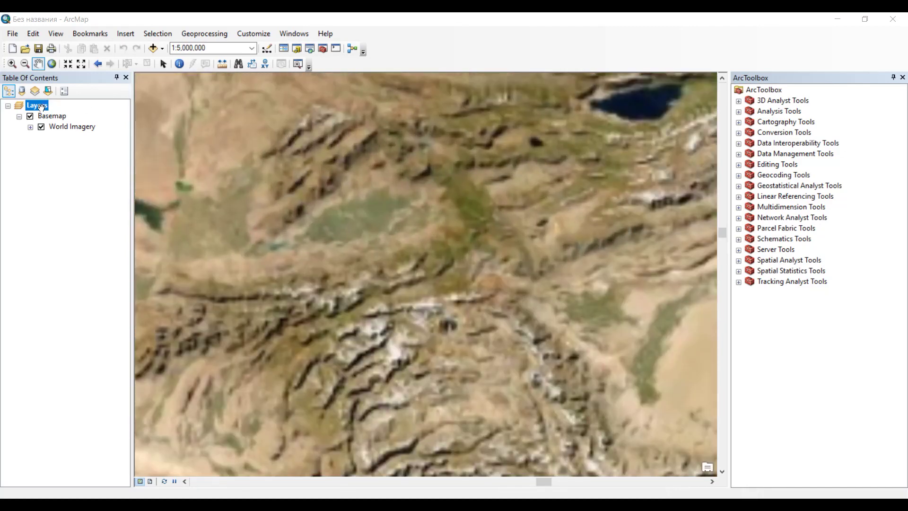
right_click(41, 107)
left_click(59, 115)
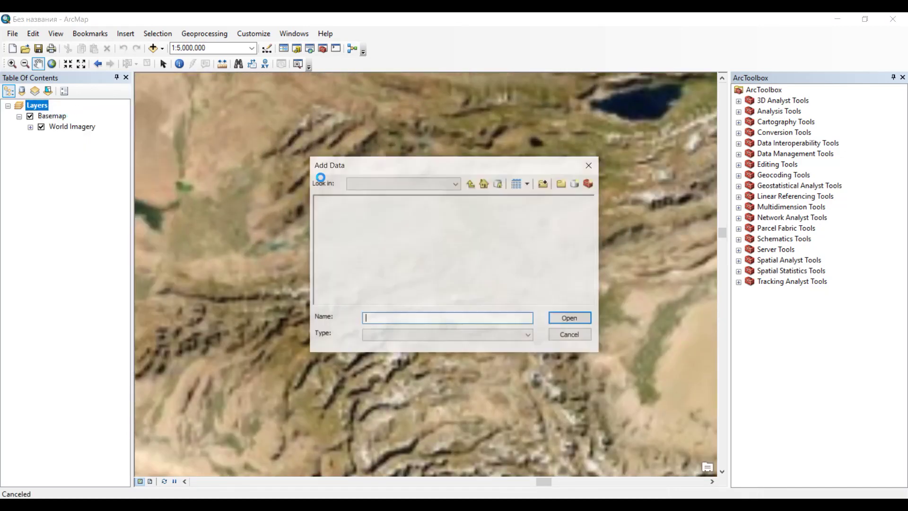
left_click(430, 201)
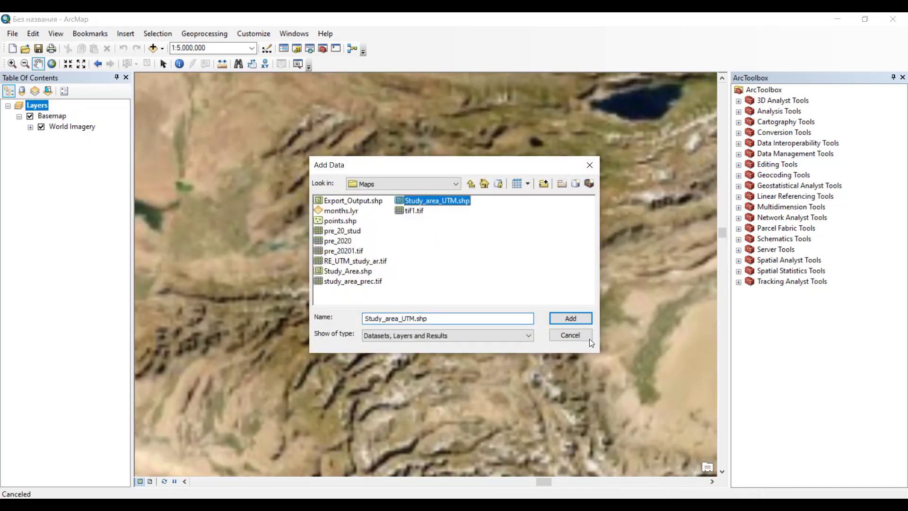
left_click(565, 318)
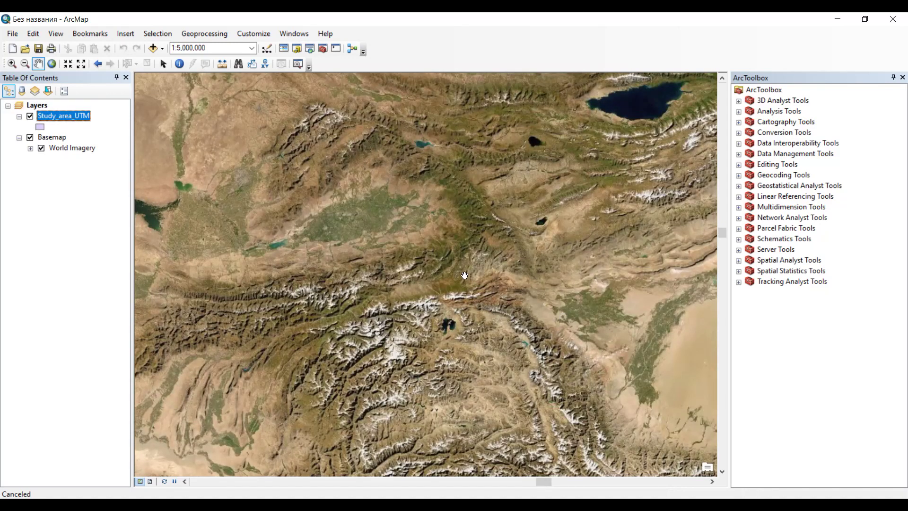
- Symbolize the Study_area_UTM layer with the Hollow style and an outline width of 2
scroll(423, 259, "up", 3)
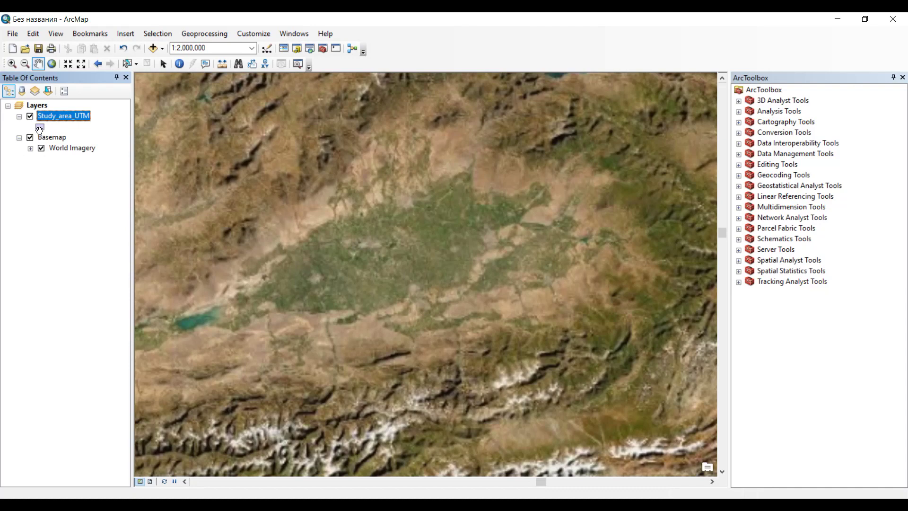
left_click(41, 127)
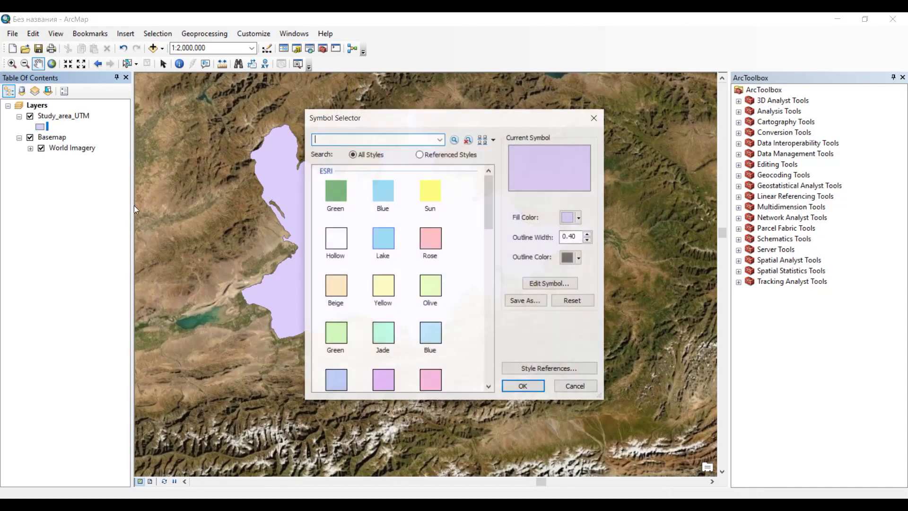
left_click(342, 248)
left_click(589, 234)
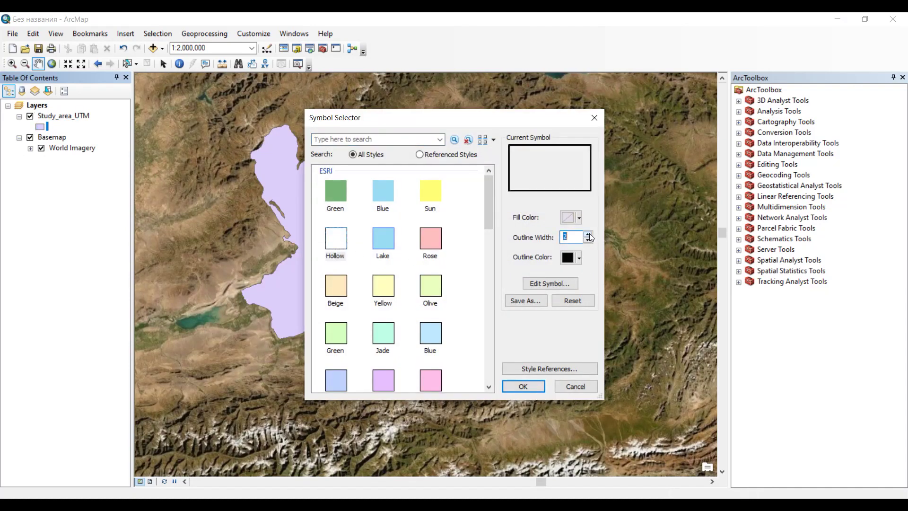
left_click(523, 386)
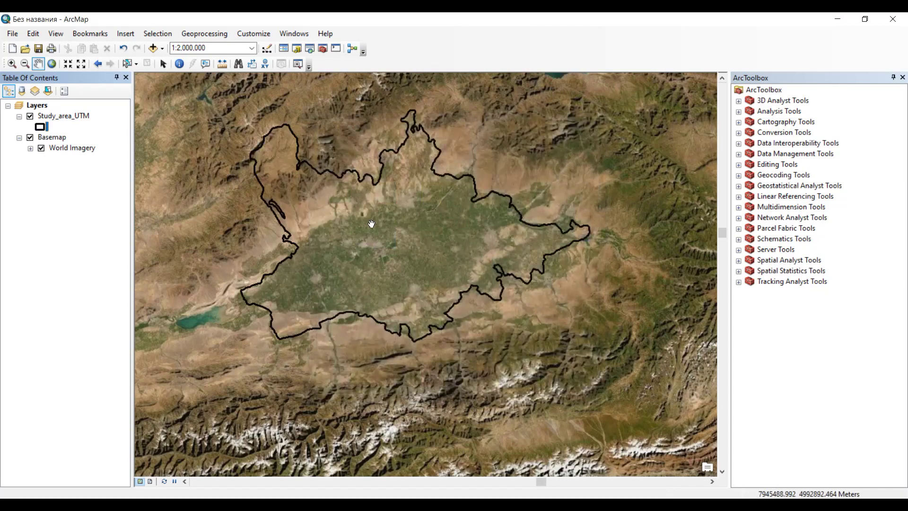
- Examine the green farmland in the middle of the study area on the World Imagery basemap, down to individual fields
scroll(438, 320, "up", 4)
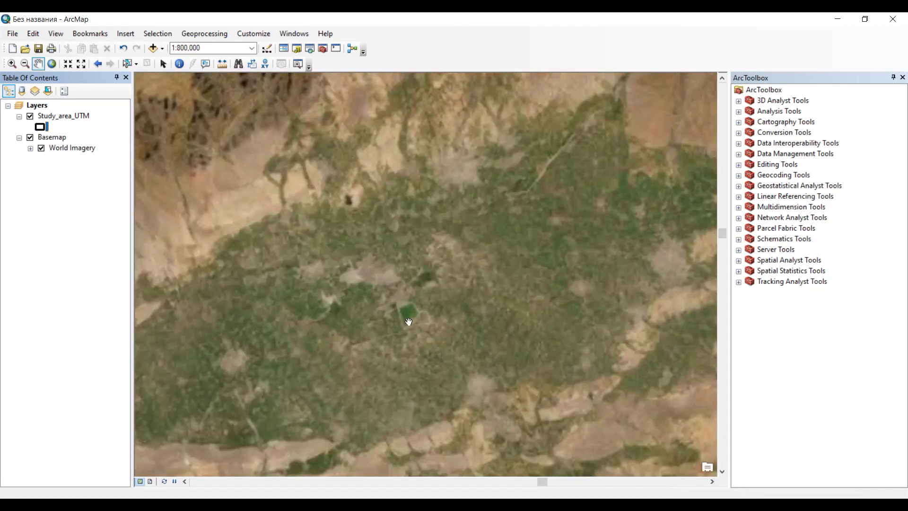
scroll(394, 334, "up", 1)
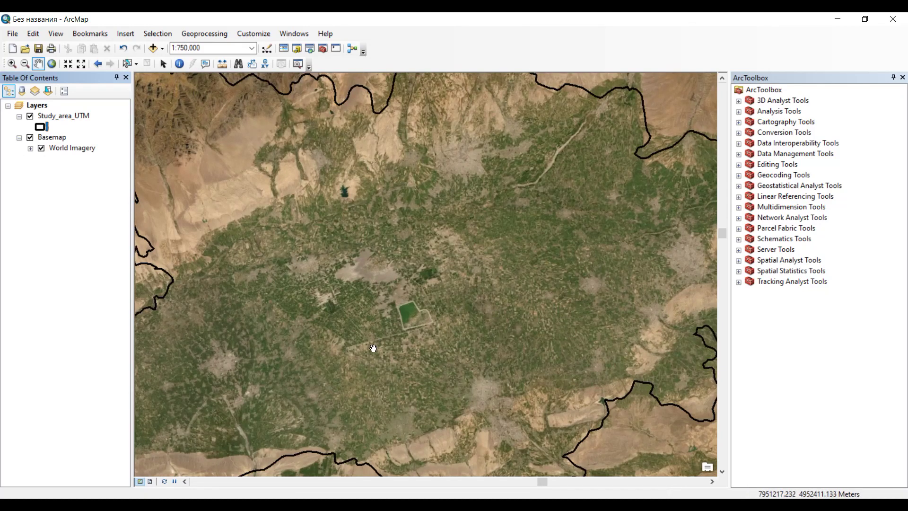
scroll(371, 348, "up", 5)
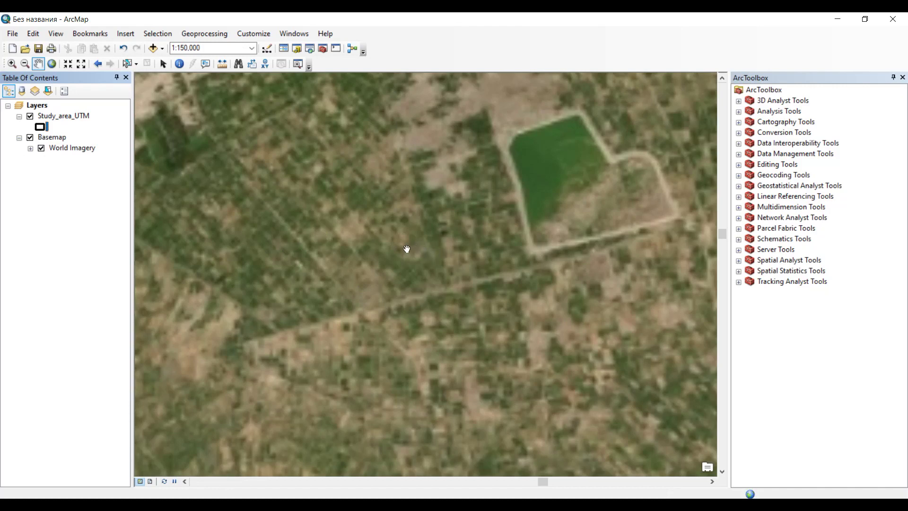
scroll(402, 260, "up", 4)
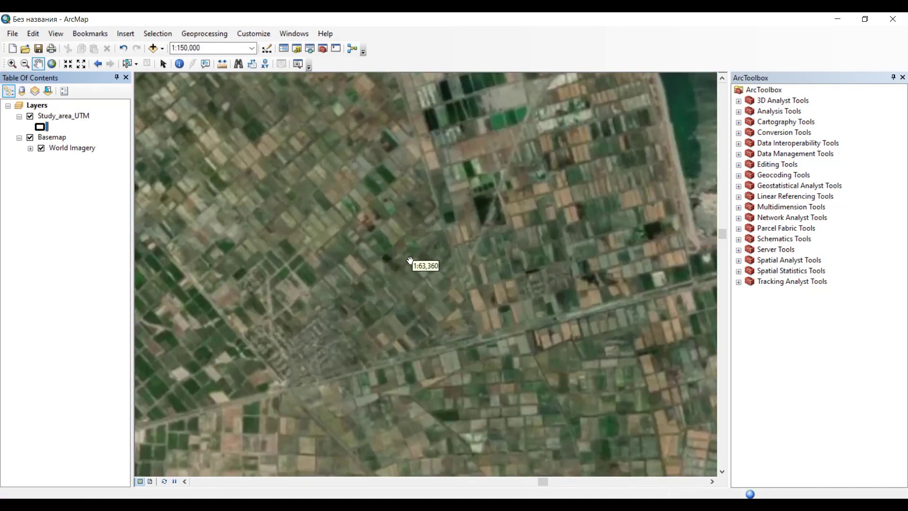
scroll(396, 270, "up", 4)
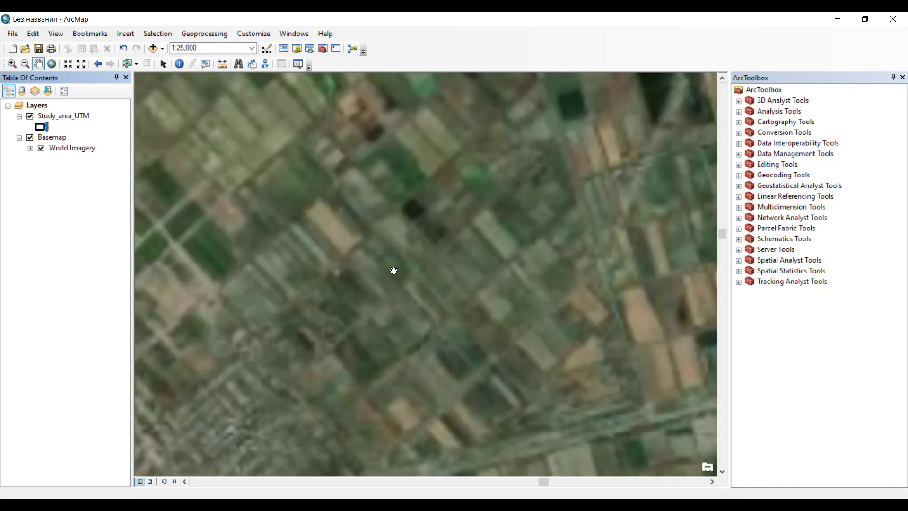
scroll(462, 318, "down", 2)
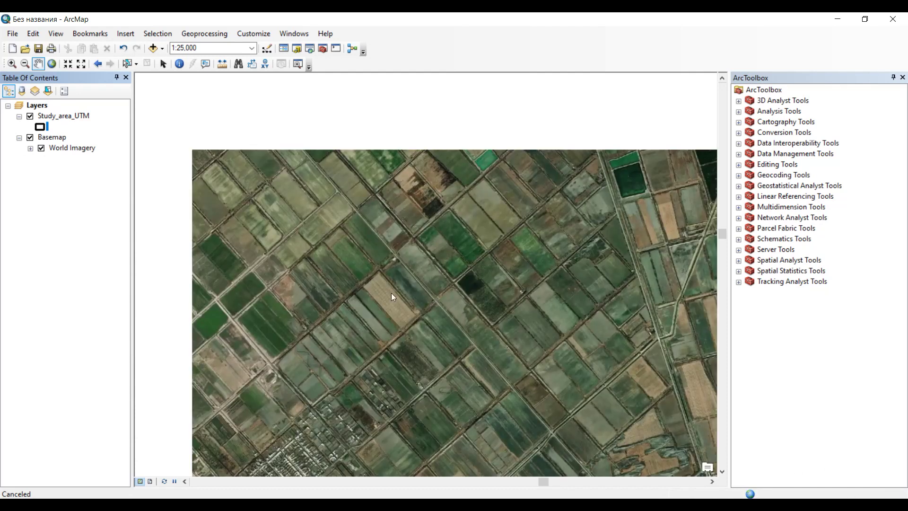
left_click_drag(391, 293, 427, 310)
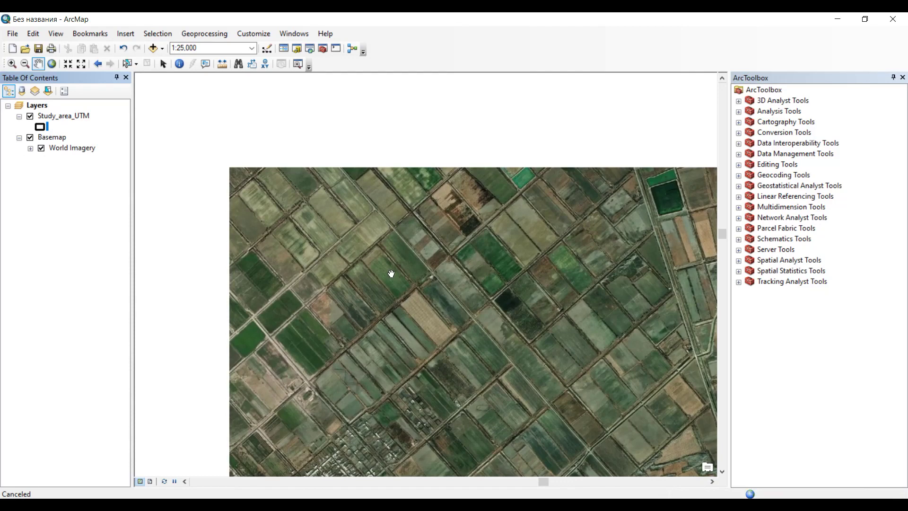
scroll(391, 273, "up", 3)
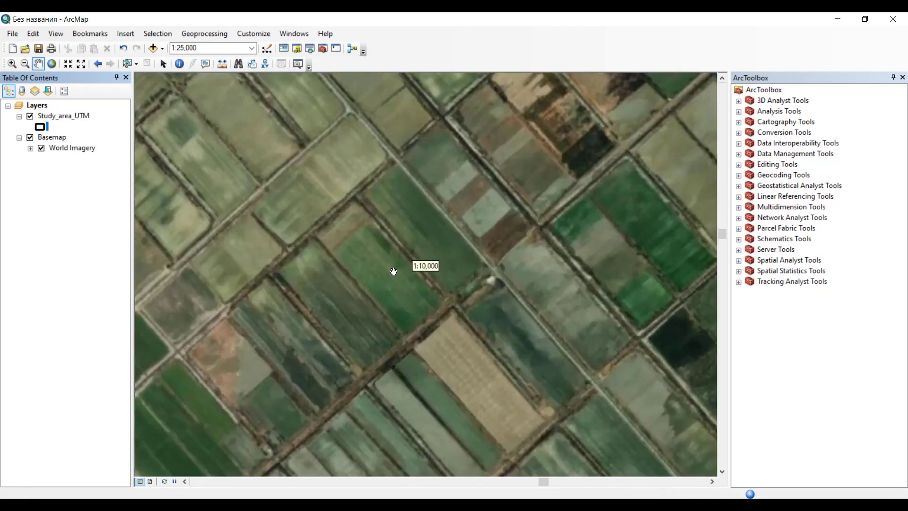
left_click_drag(464, 235, 421, 282)
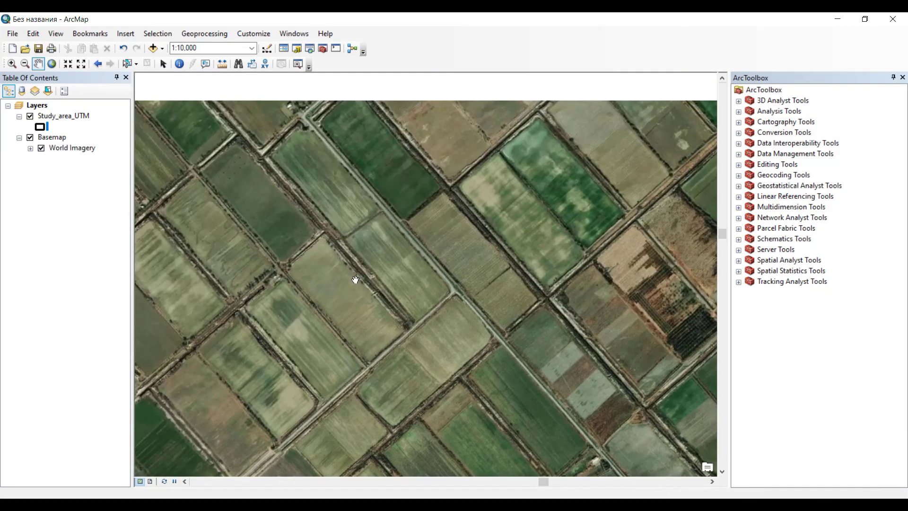
left_click_drag(355, 279, 435, 318)
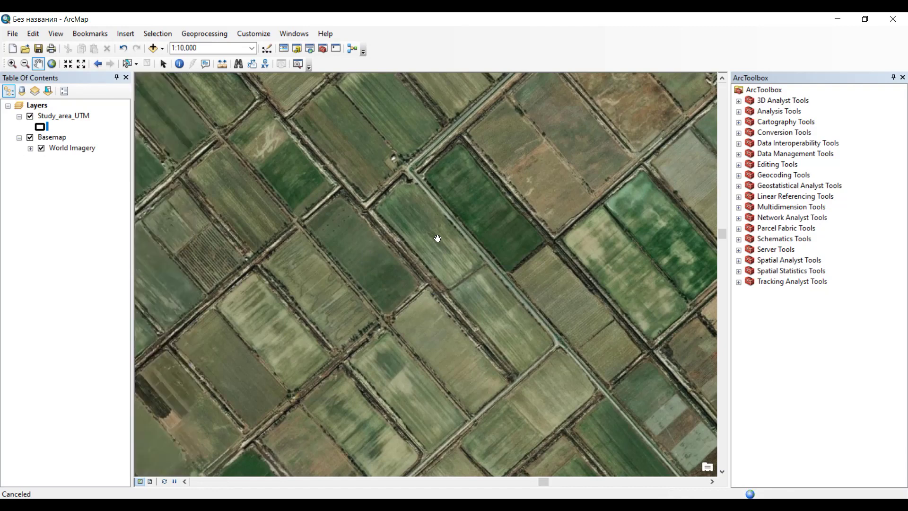
scroll(352, 259, "up", 2)
scroll(352, 260, "up", 1)
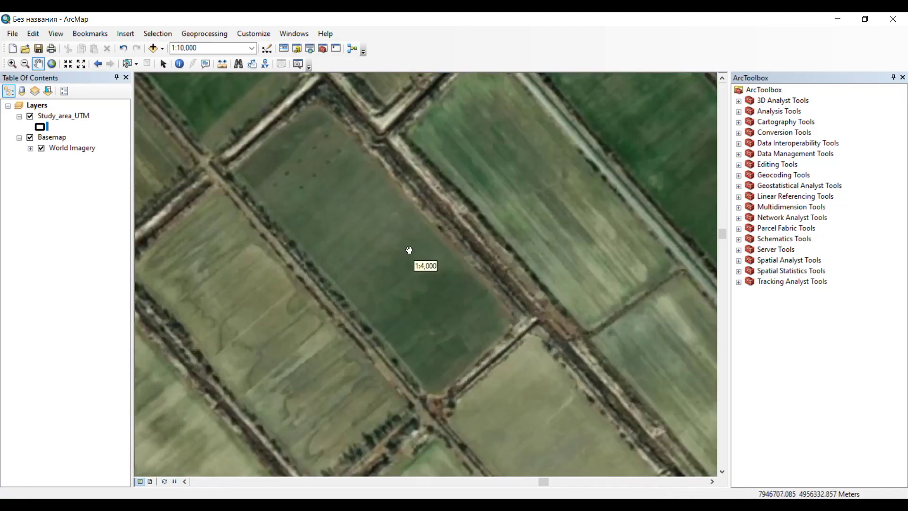
- Inspect the neighbouring field parcels and their boundaries in the imagery at 1:4,000 and 1:2,500 scale
left_click_drag(298, 254, 374, 269)
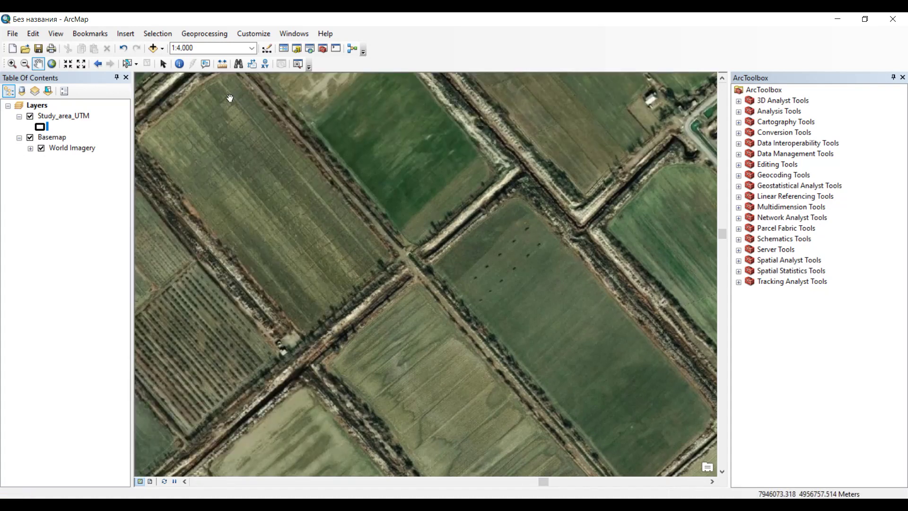
left_click_drag(267, 322, 455, 254)
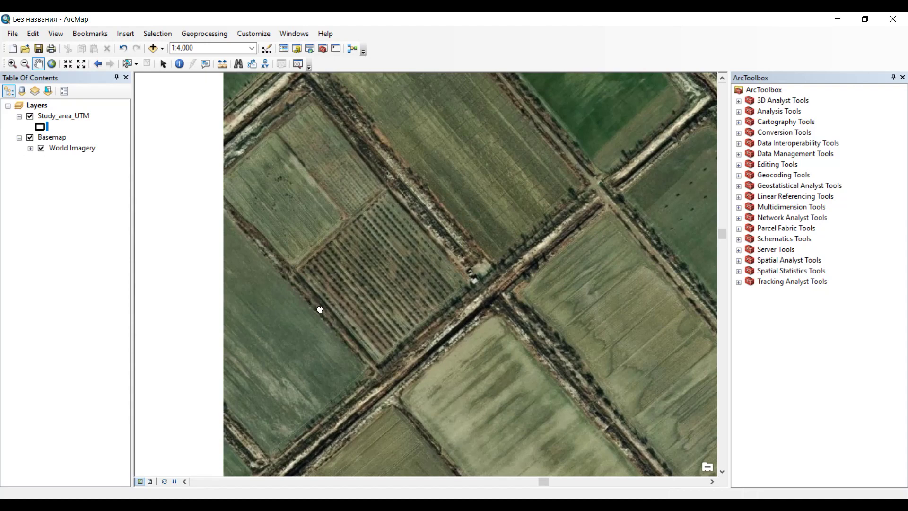
left_click_drag(320, 309, 439, 261)
left_click_drag(559, 333, 466, 397)
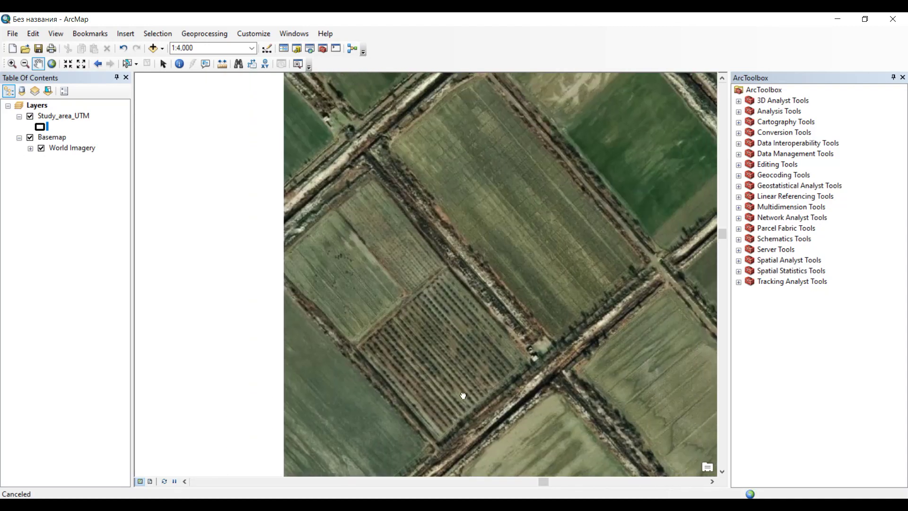
left_click_drag(541, 240, 456, 344)
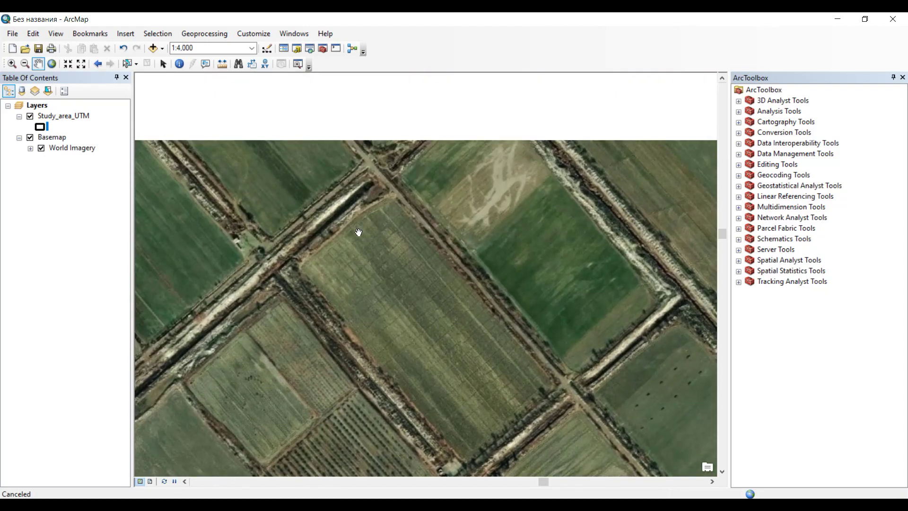
left_click_drag(358, 230, 455, 323)
left_click_drag(327, 196, 357, 236)
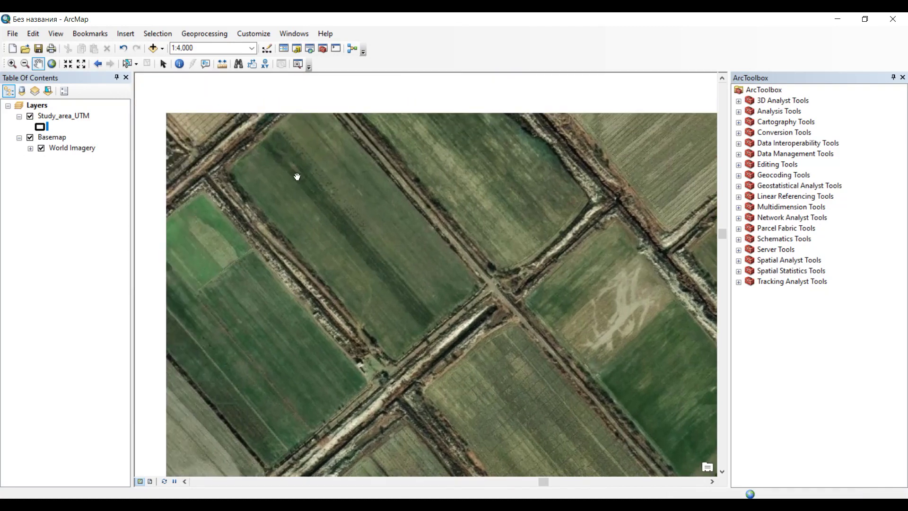
scroll(299, 158, "up", 2)
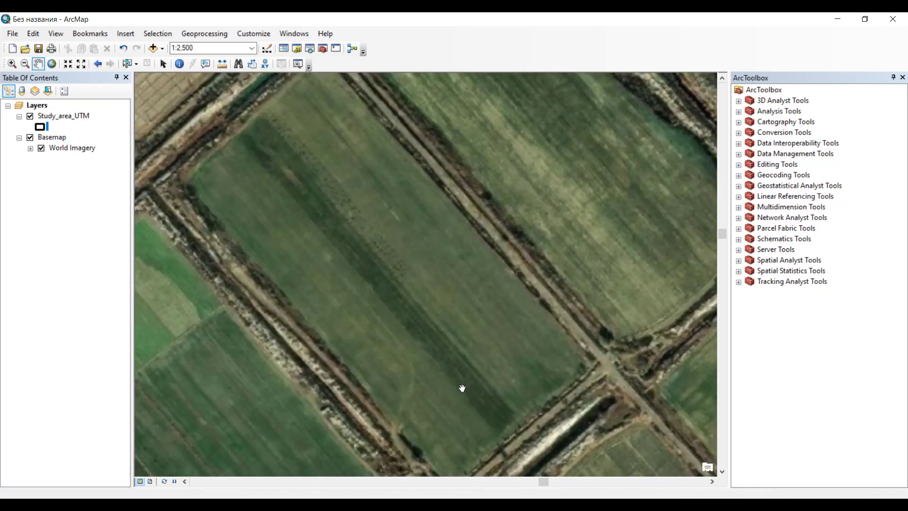
left_click_drag(323, 179, 563, 247)
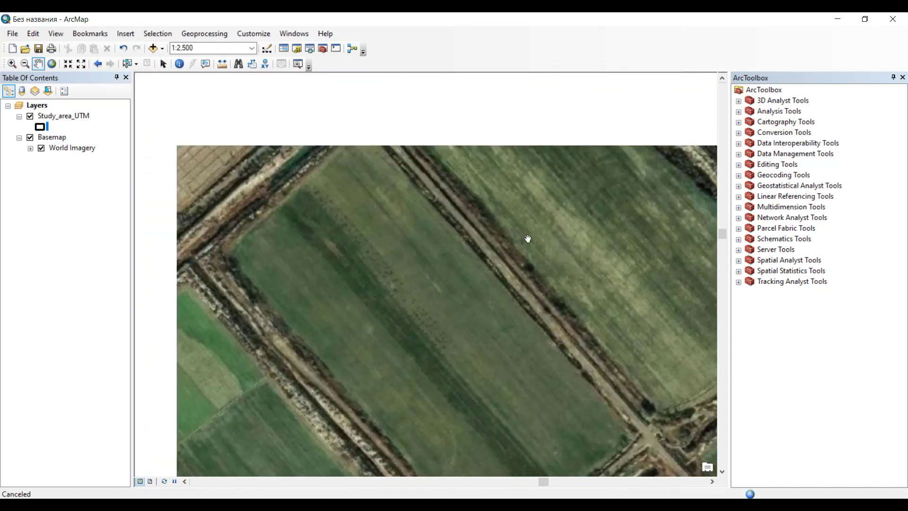
left_click_drag(553, 223, 490, 251)
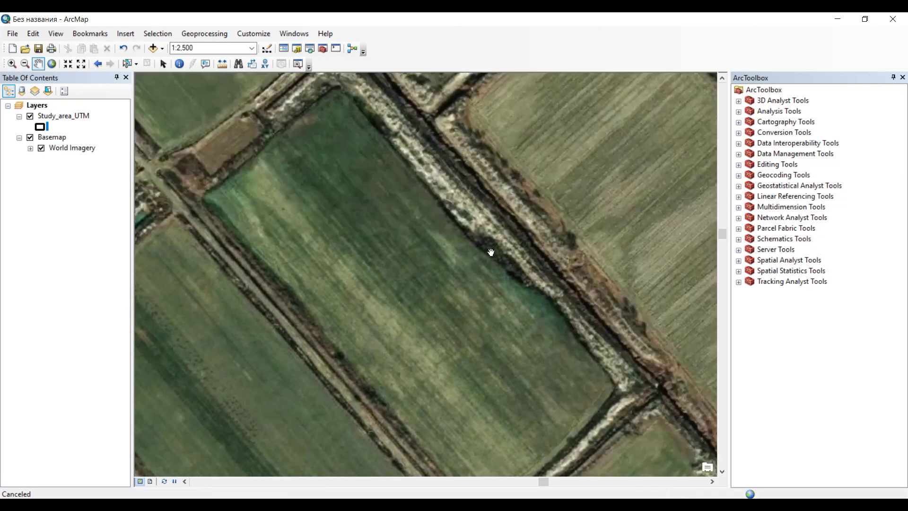
left_click_drag(546, 269, 404, 338)
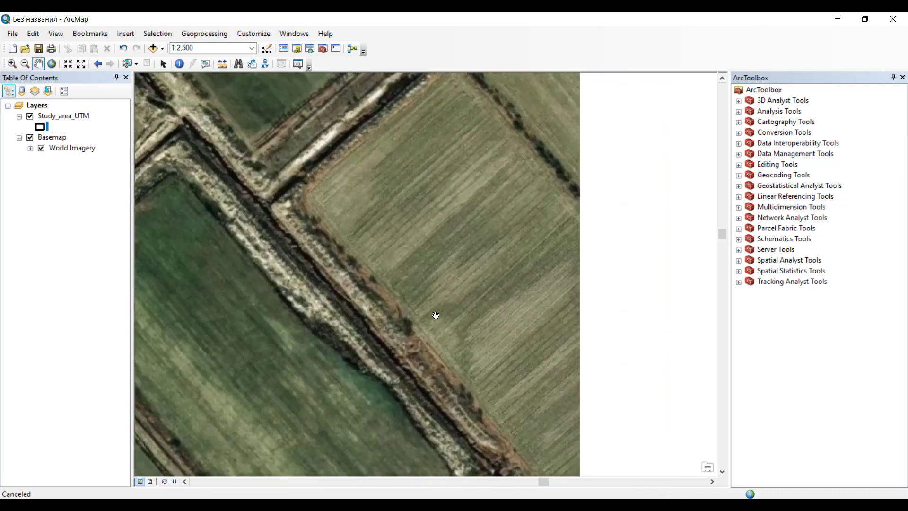
left_click_drag(475, 247, 397, 314)
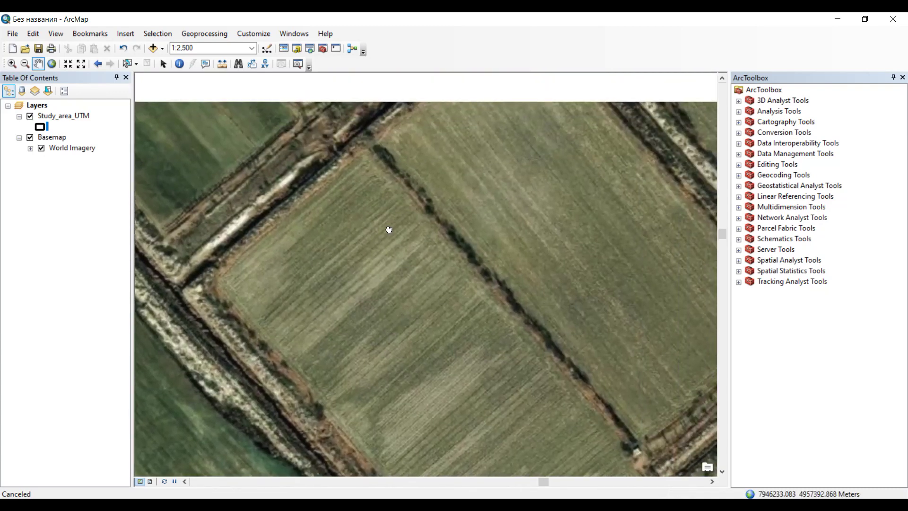
left_click_drag(387, 229, 442, 298)
left_click_drag(539, 300, 390, 219)
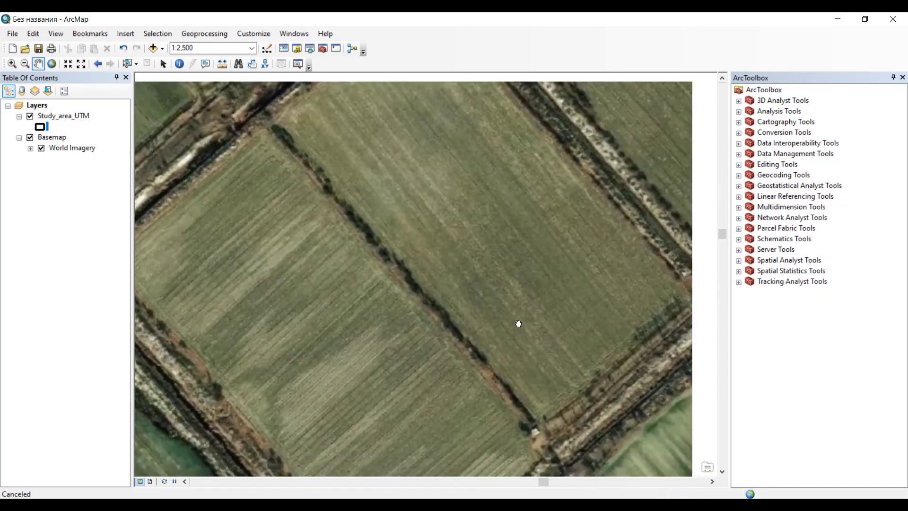
left_click_drag(519, 322, 379, 211)
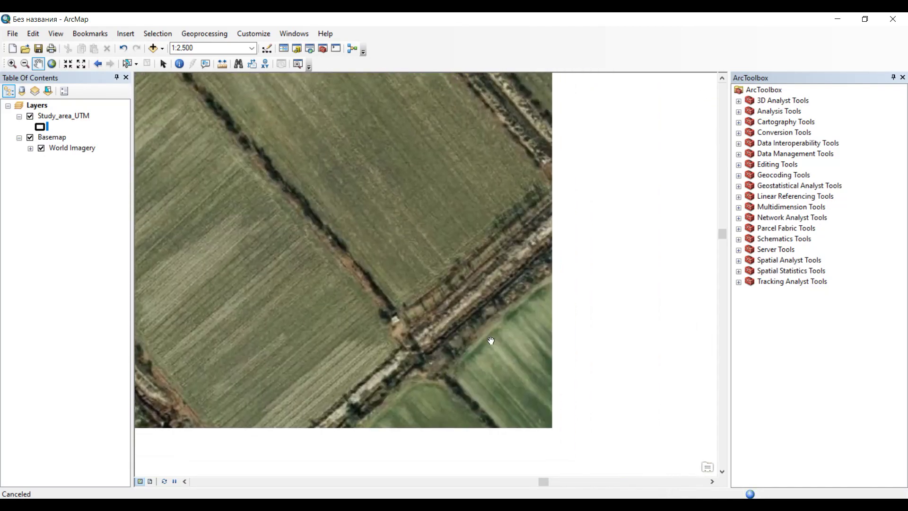
- Examine the field parcels along the road and canal in the imagery at 1:2,500, including the green field and its striped neighbour
left_click_drag(491, 340, 454, 257)
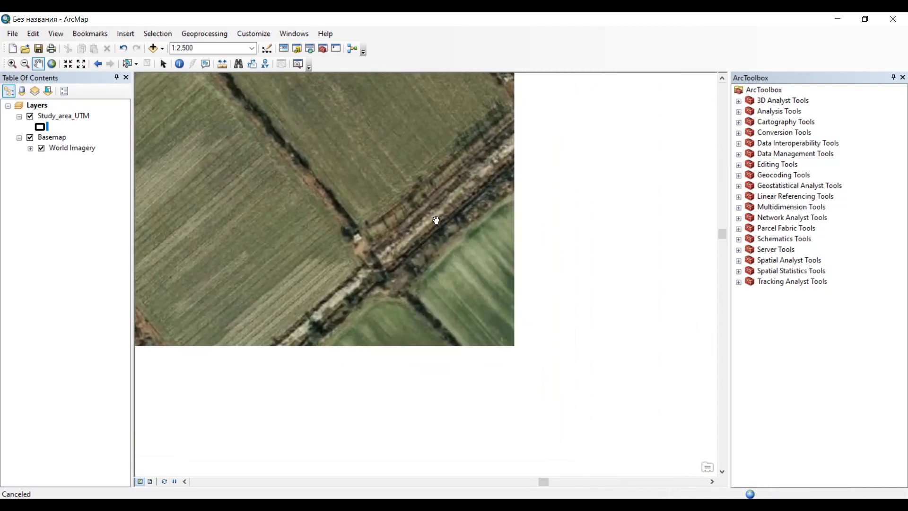
left_click_drag(517, 317, 299, 233)
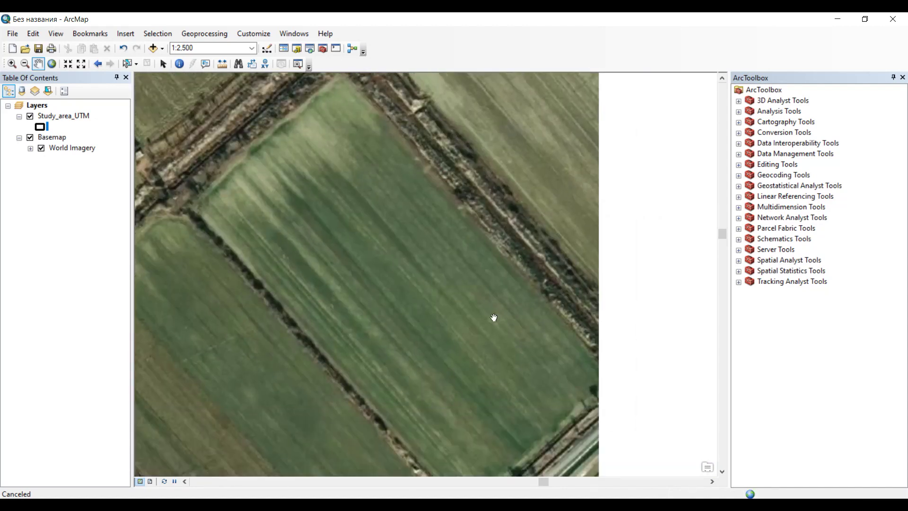
left_click_drag(500, 348, 423, 294)
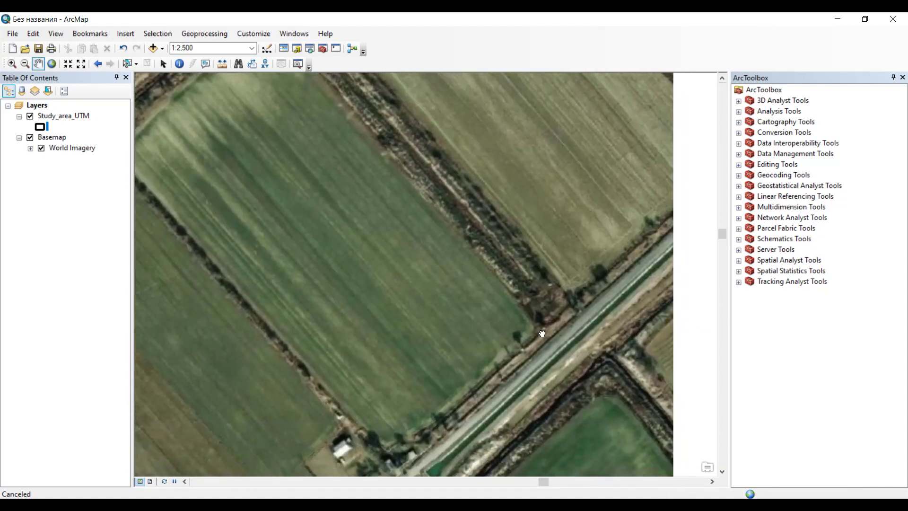
left_click_drag(542, 333, 460, 301)
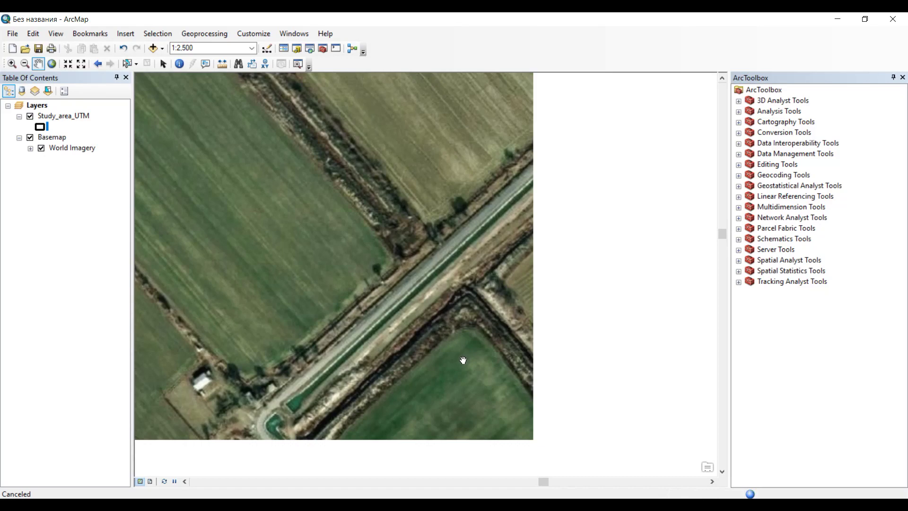
left_click_drag(463, 360, 414, 240)
left_click_drag(494, 328, 345, 219)
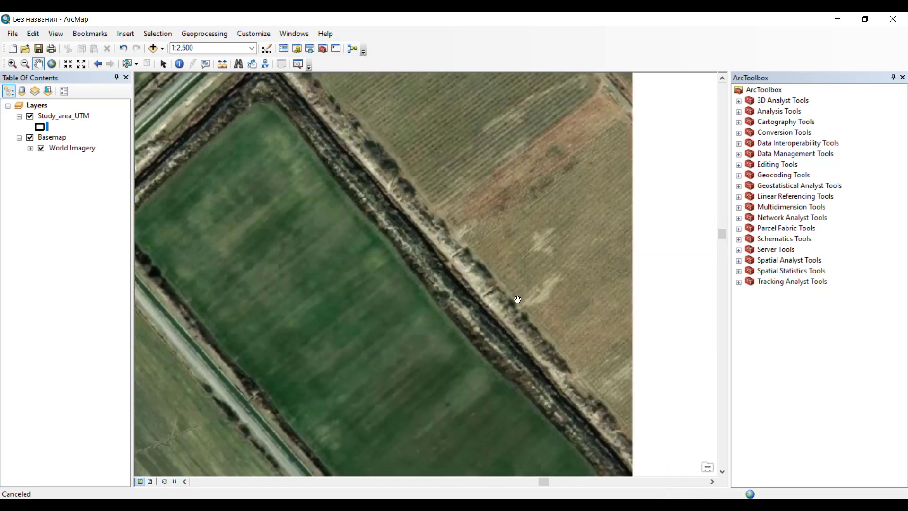
left_click_drag(541, 258, 411, 199)
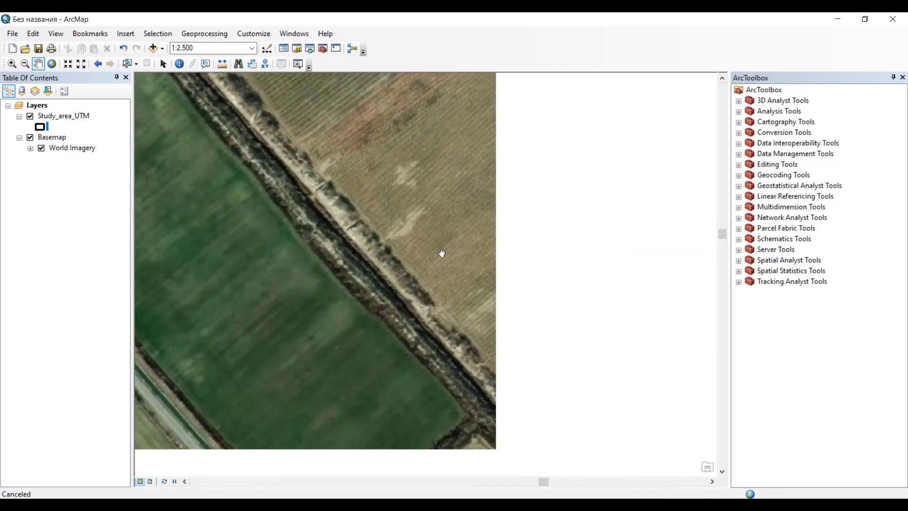
left_click_drag(366, 297, 426, 273)
left_click_drag(438, 239, 377, 279)
left_click_drag(332, 178, 367, 304)
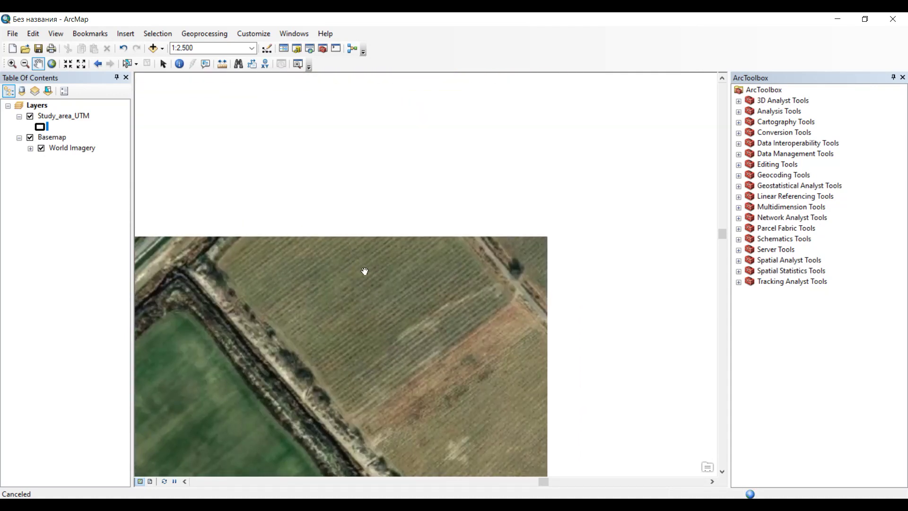
left_click_drag(403, 314, 476, 445)
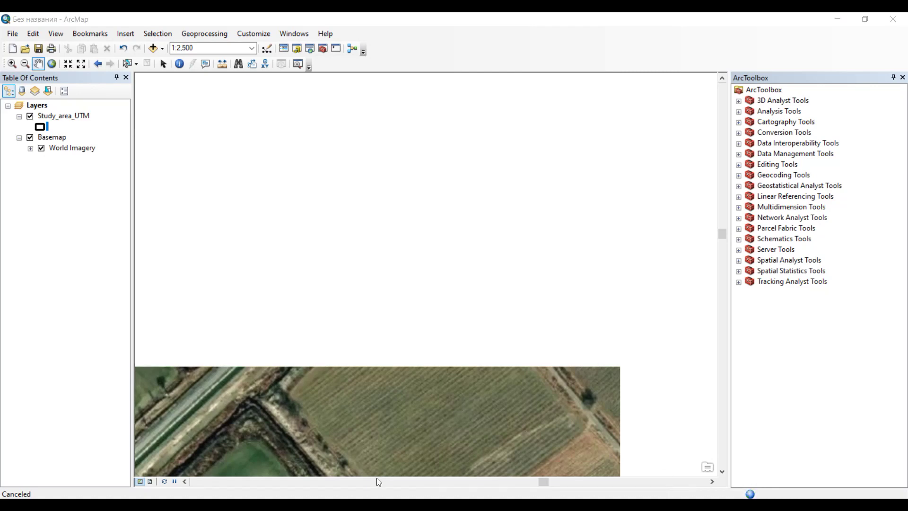
left_click_drag(428, 417, 453, 395)
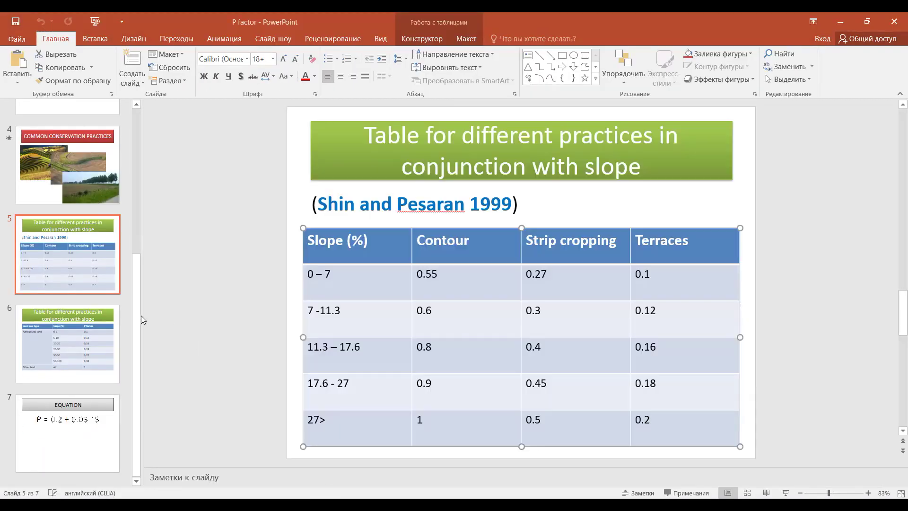
- Switch to the P factor presentation in PowerPoint and review the Wischmeier & Smith land-use table and the Werner slope equation
left_click(114, 327)
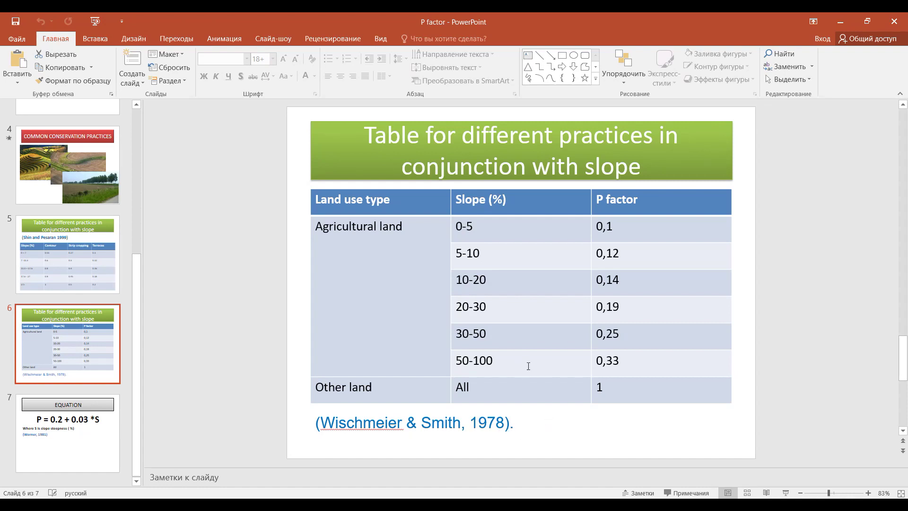
left_click(420, 240)
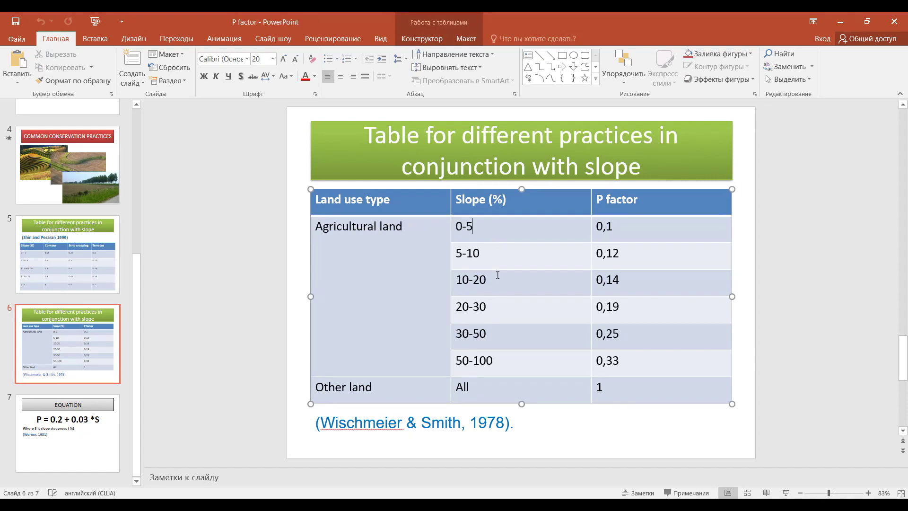
left_click_drag(643, 371, 597, 231)
left_click(365, 392)
left_click_drag(637, 394, 555, 392)
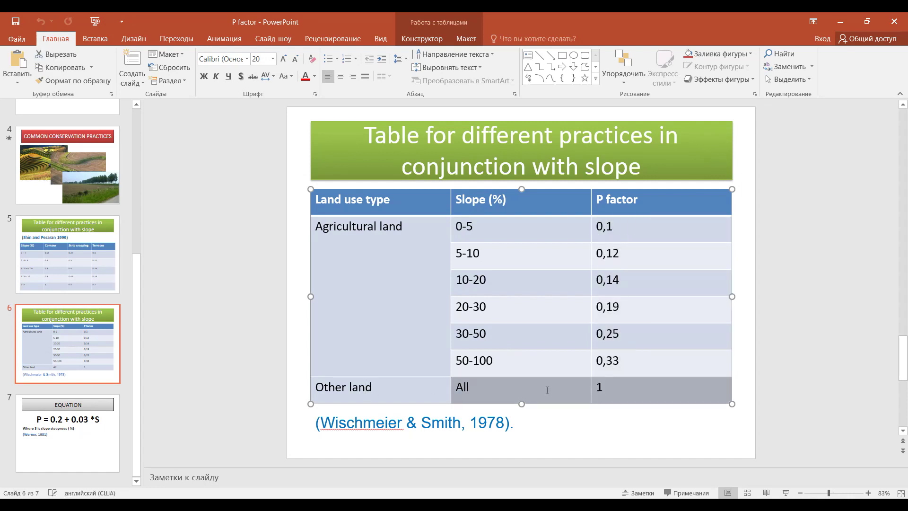
left_click(608, 393)
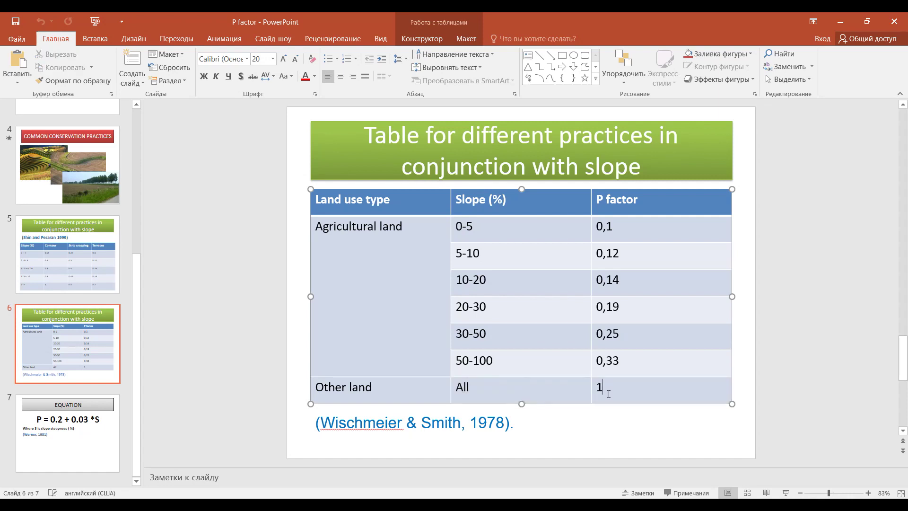
left_click(36, 437)
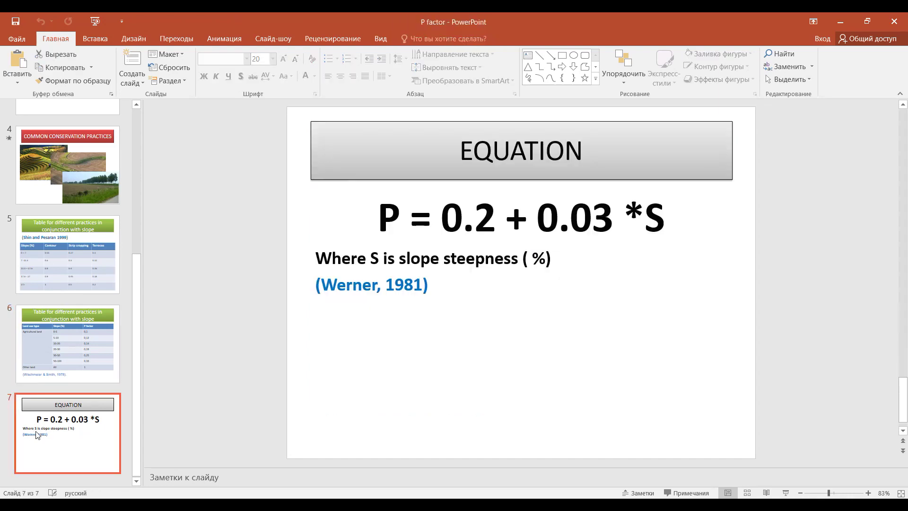
left_click(514, 235)
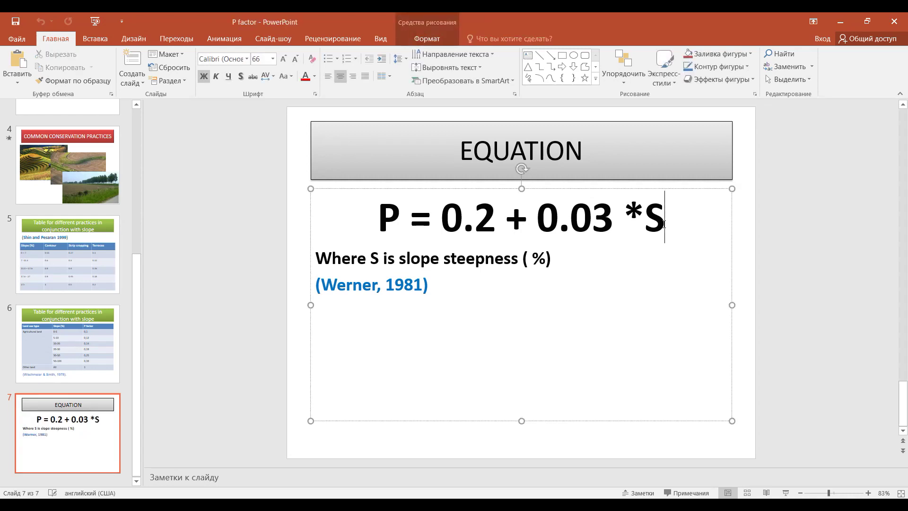
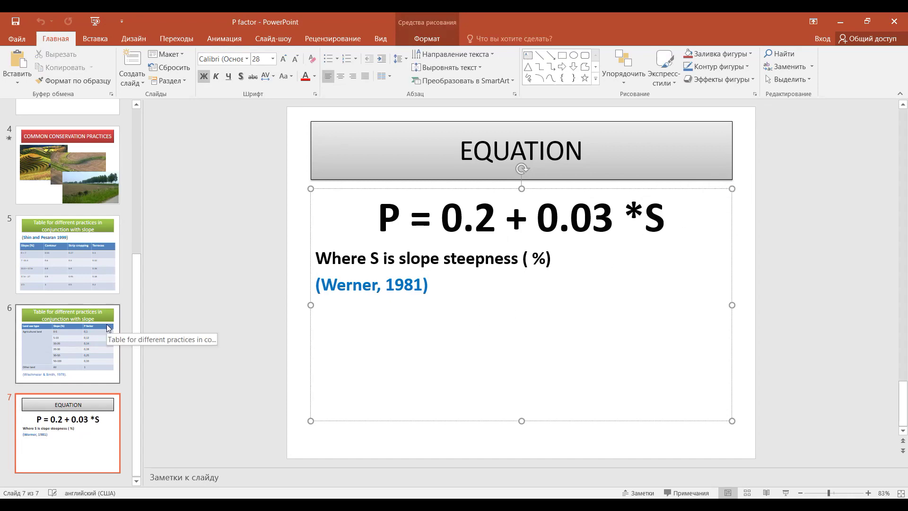
- Switch to the P factor for LC document in Word and examine its land cover classes, slope ranges and P factor column
key("alt+Tab")
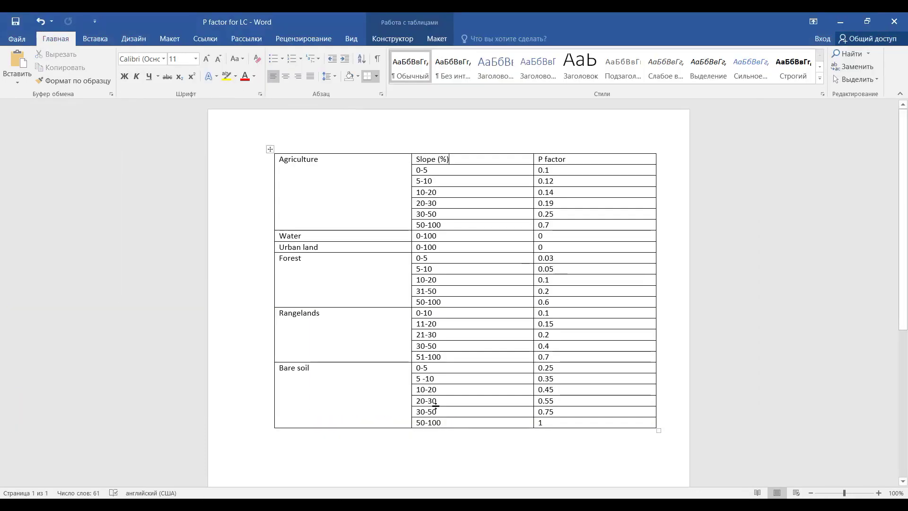
left_click(271, 151)
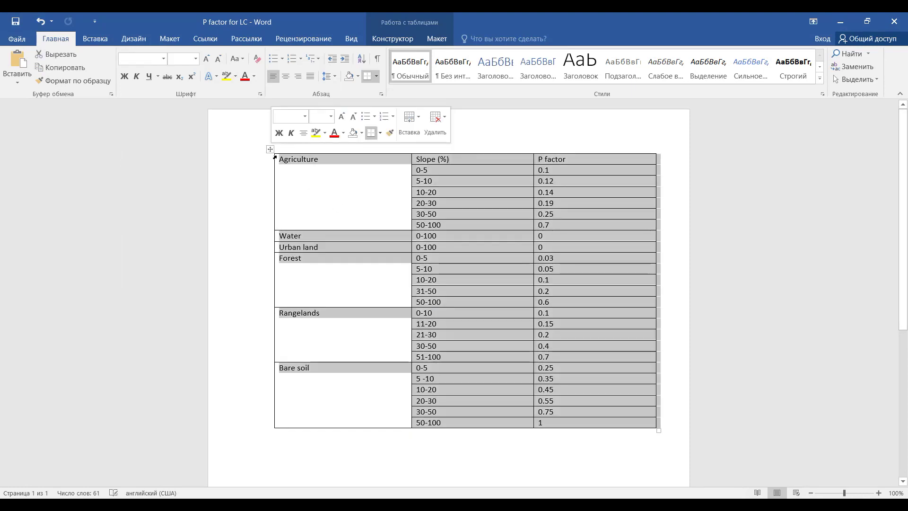
left_click(470, 261)
scroll(470, 271, "down", 2)
scroll(573, 349, "up", 2)
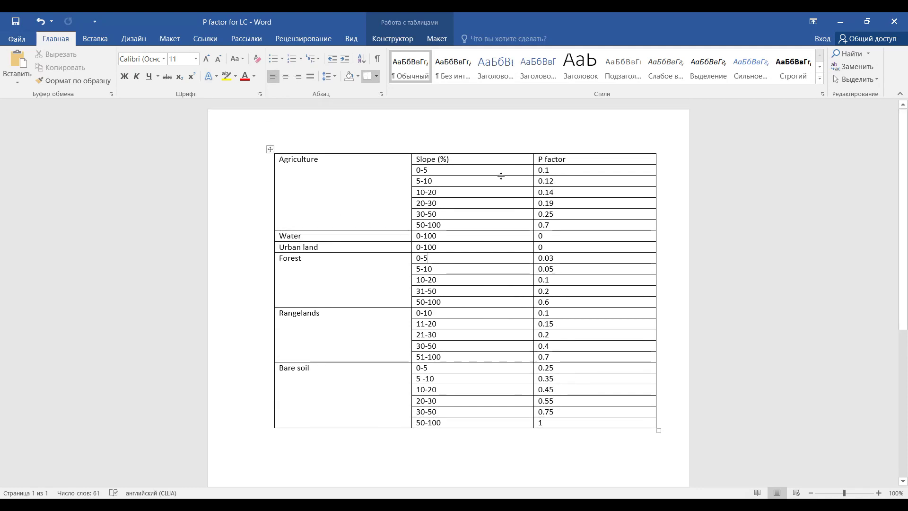
left_click(445, 225)
left_click(314, 195)
left_click_drag(338, 403, 294, 154)
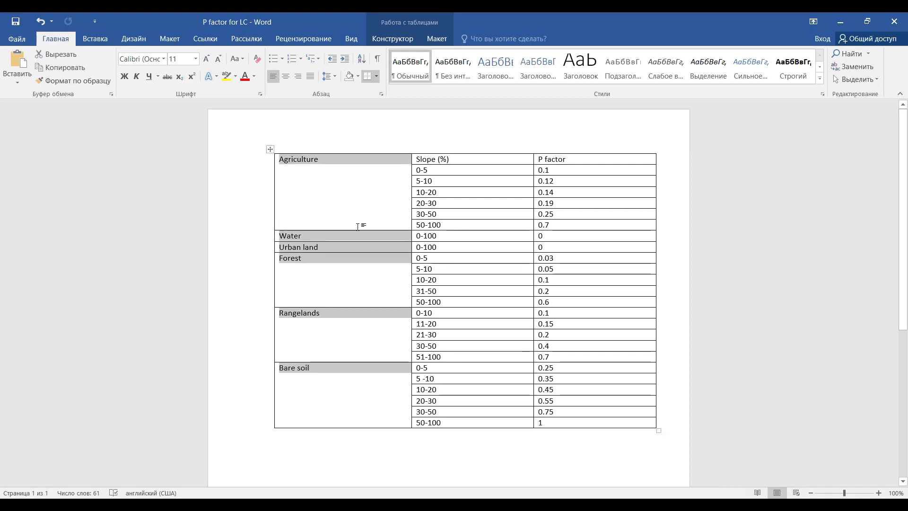
left_click(350, 270)
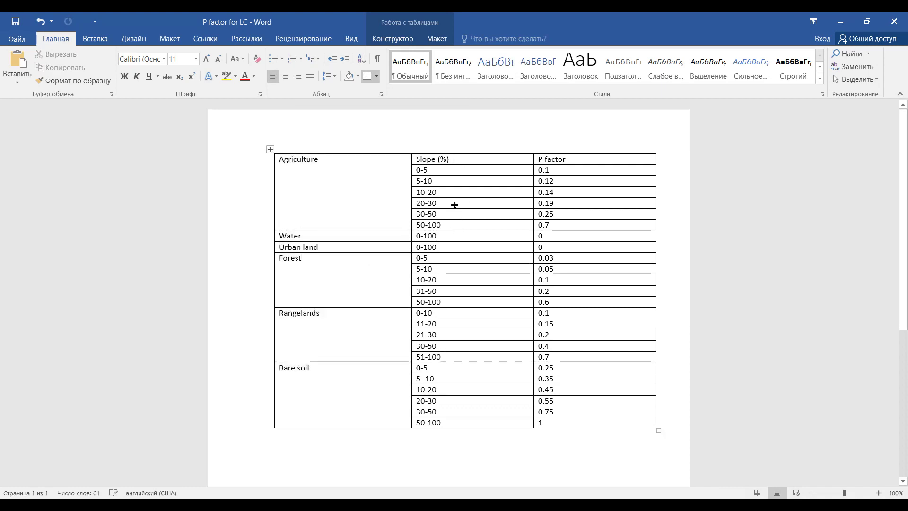
left_click(550, 172)
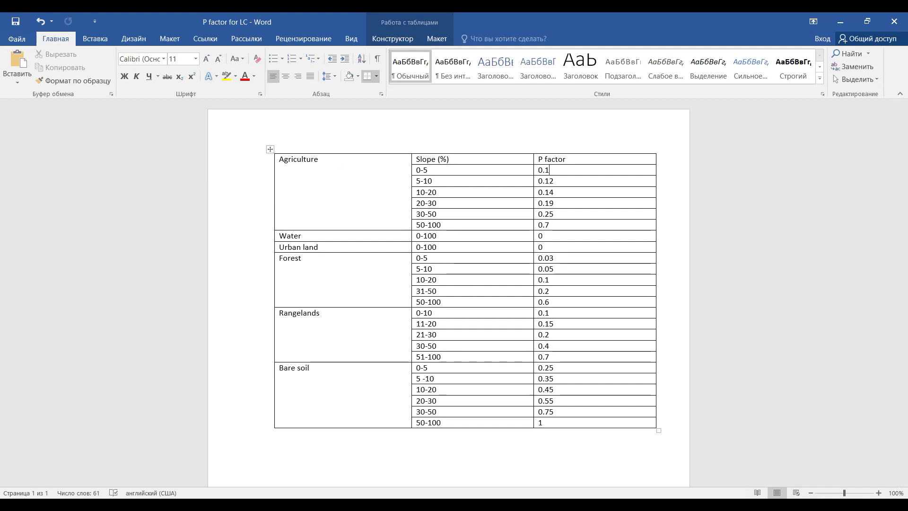
- Compare the Agriculture P factors with the presentation's agricultural land table, and check the Water and Urban land rows in the Word document
key("alt+Tab")
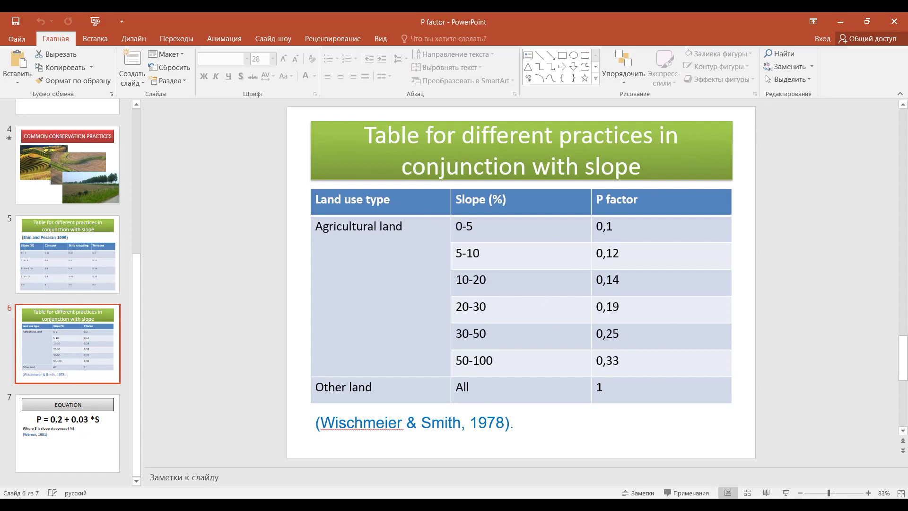
key("alt+Tab")
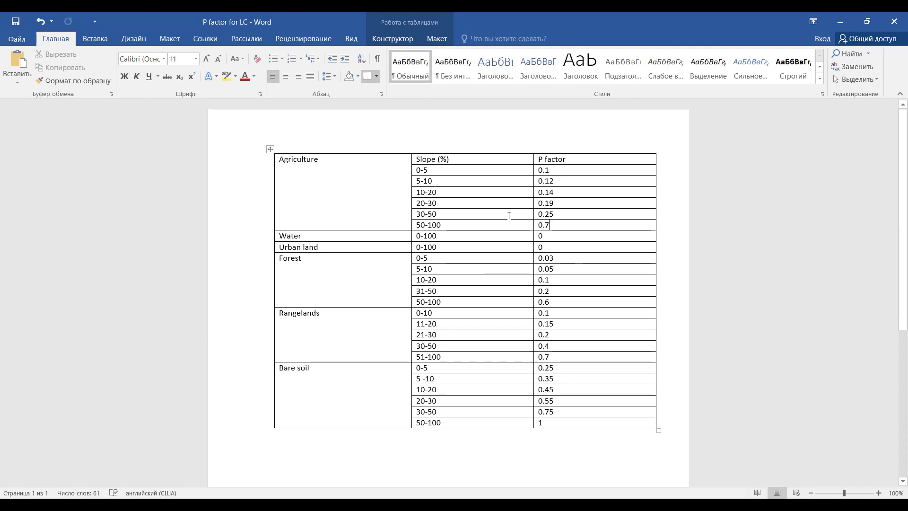
left_click(555, 223)
double_click(540, 236)
left_click(538, 244)
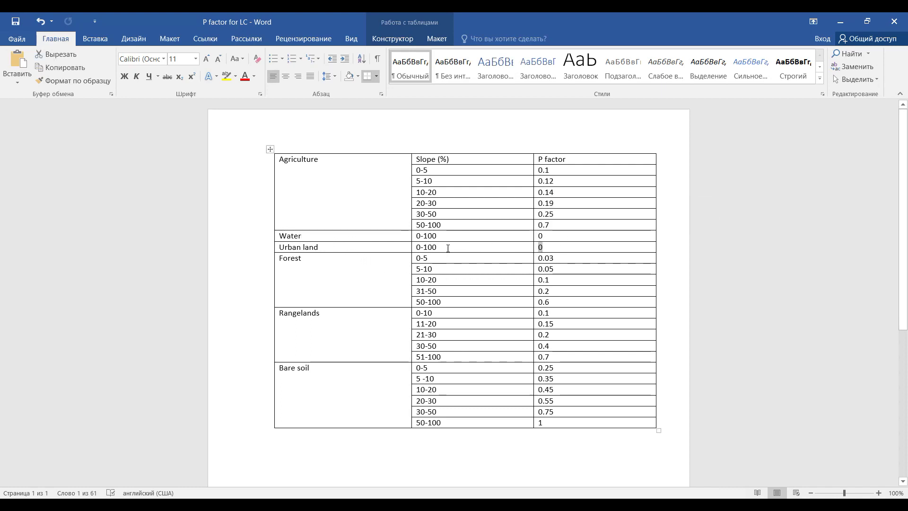
left_click_drag(432, 247, 420, 240)
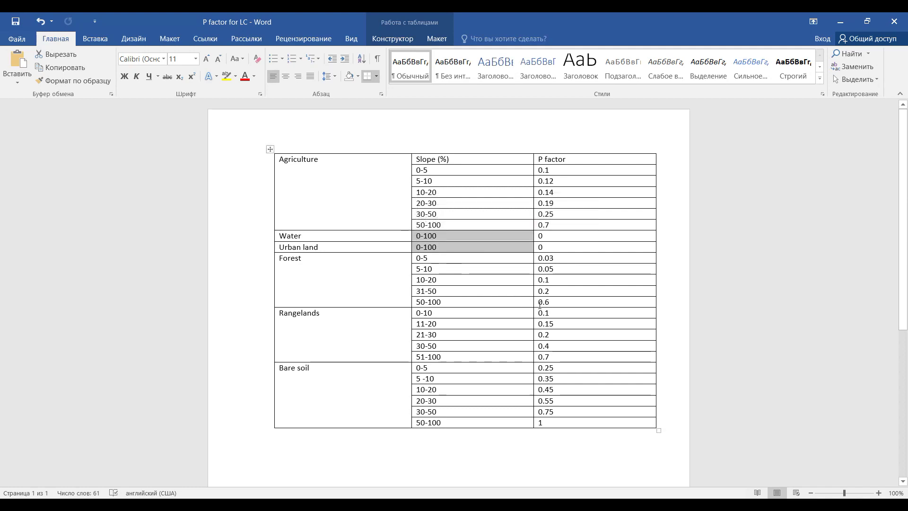
- Examine the slope ranges and P factors of the Forest class in the table
left_click(388, 286)
left_click_drag(566, 304, 424, 259)
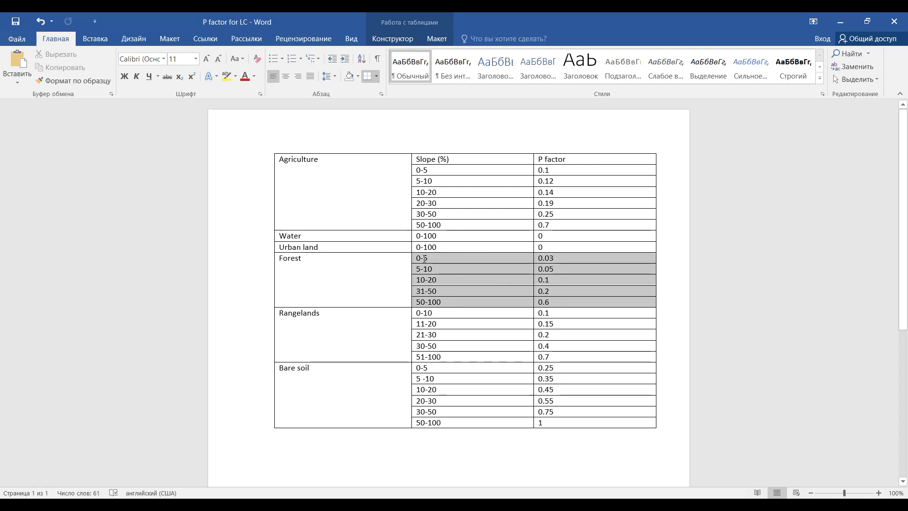
left_click(570, 262)
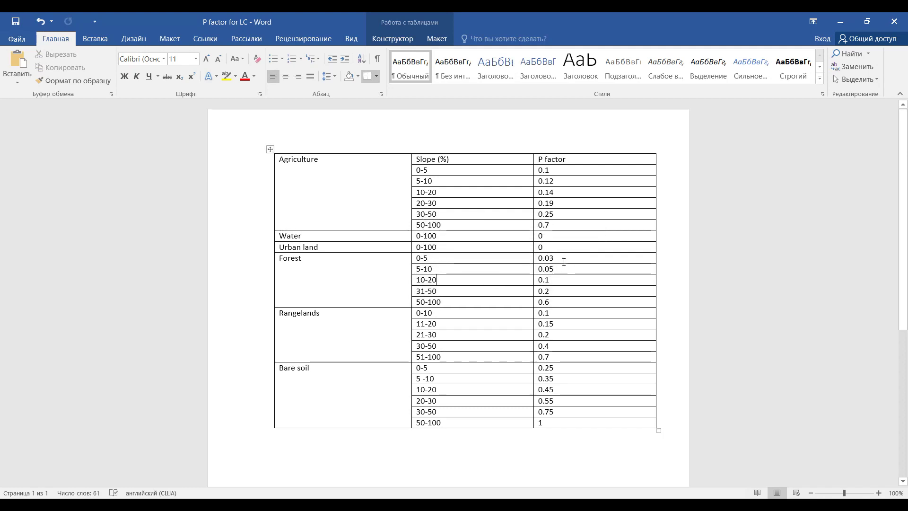
left_click(561, 271)
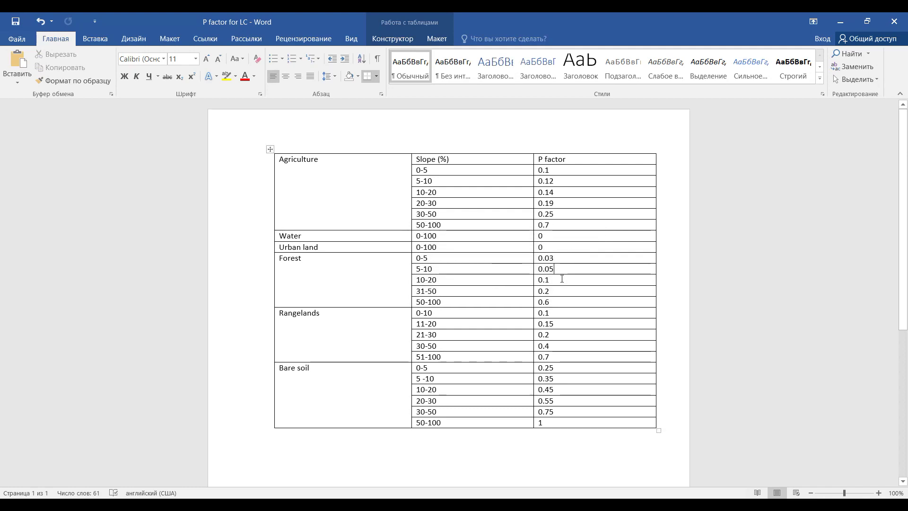
- Undo the last edit to the Forest P factor for the 50-100 slope range
left_click(553, 305)
scroll(515, 345, "down", 2)
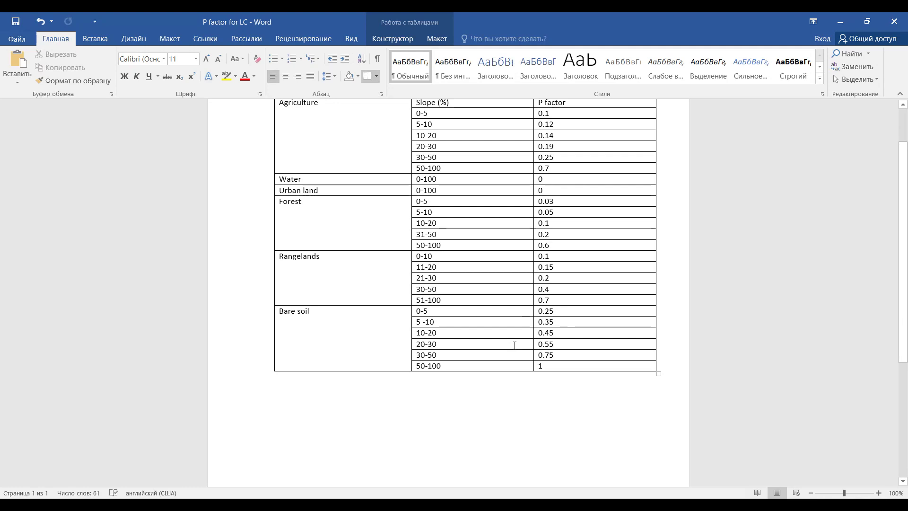
key("ctrl+z")
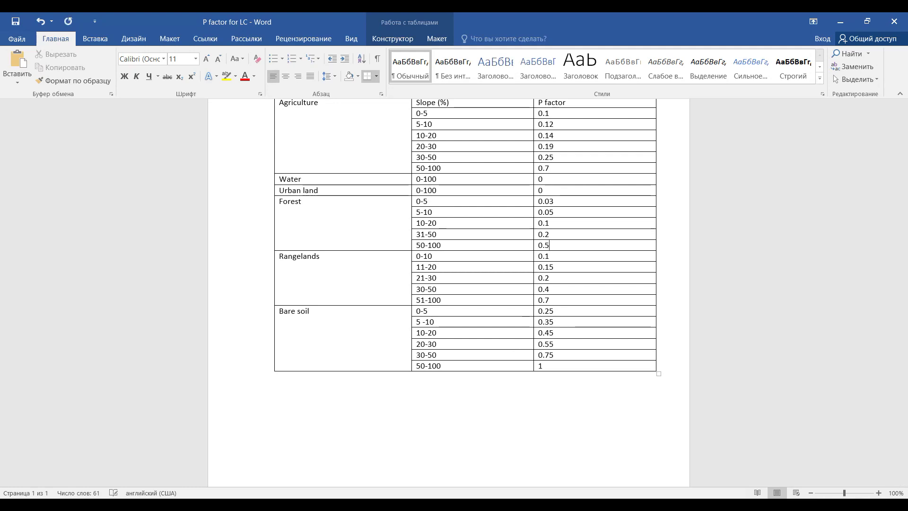
- Examine the slope ranges and P factors of the Rangelands class in the table
left_click(435, 256)
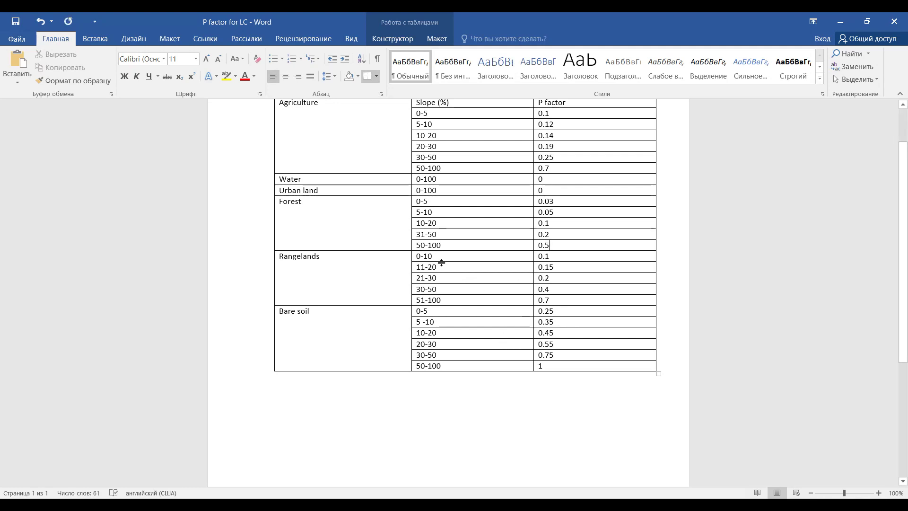
scroll(498, 278, "up", 2)
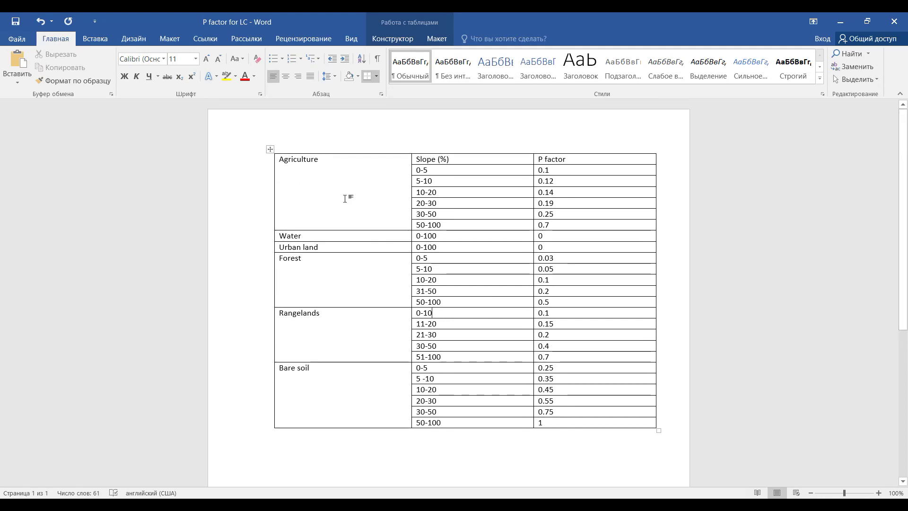
scroll(374, 254, "down", 1)
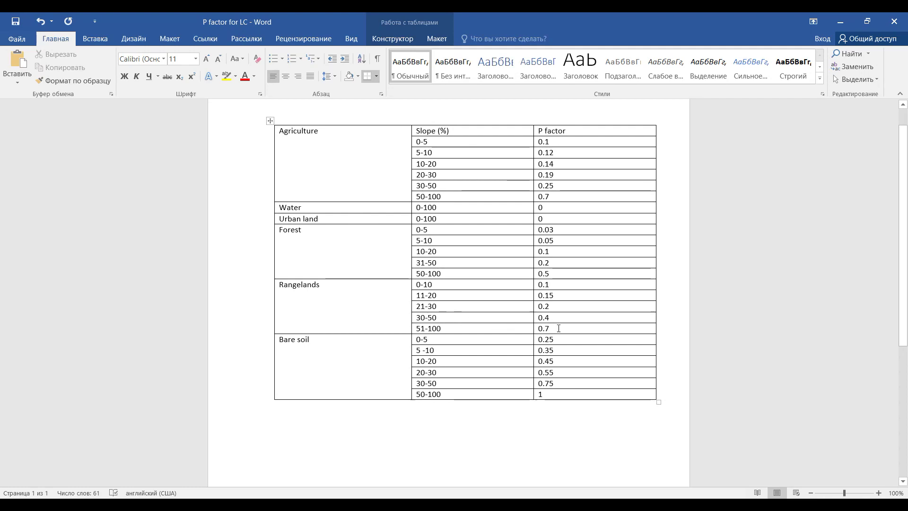
left_click_drag(559, 328, 432, 286)
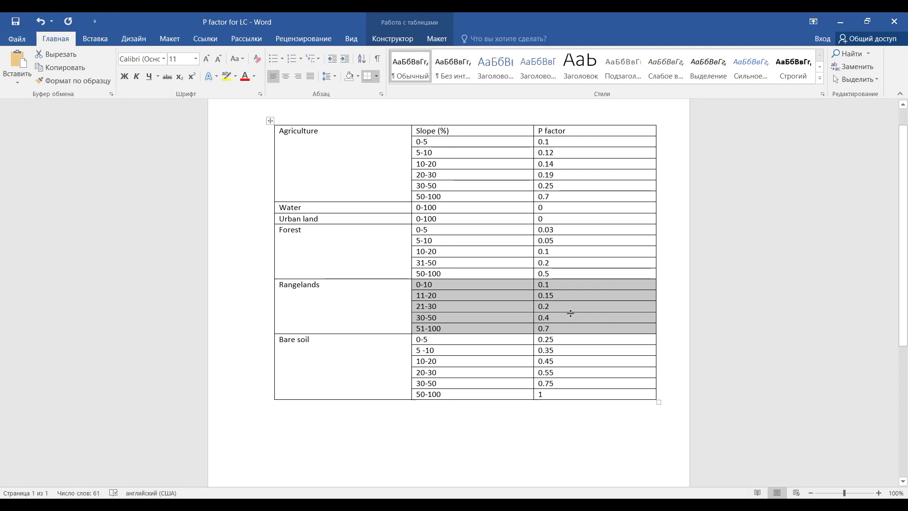
- Recheck the Rangelands rows, focusing on the 51-100 slope range and its P factor
scroll(520, 308, "down", 1)
left_click(555, 298)
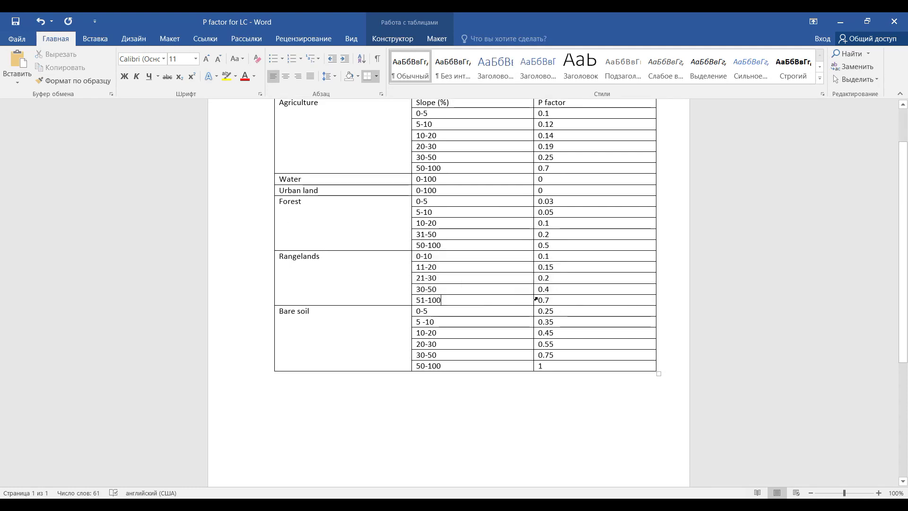
left_click_drag(554, 298, 450, 256)
left_click(490, 305)
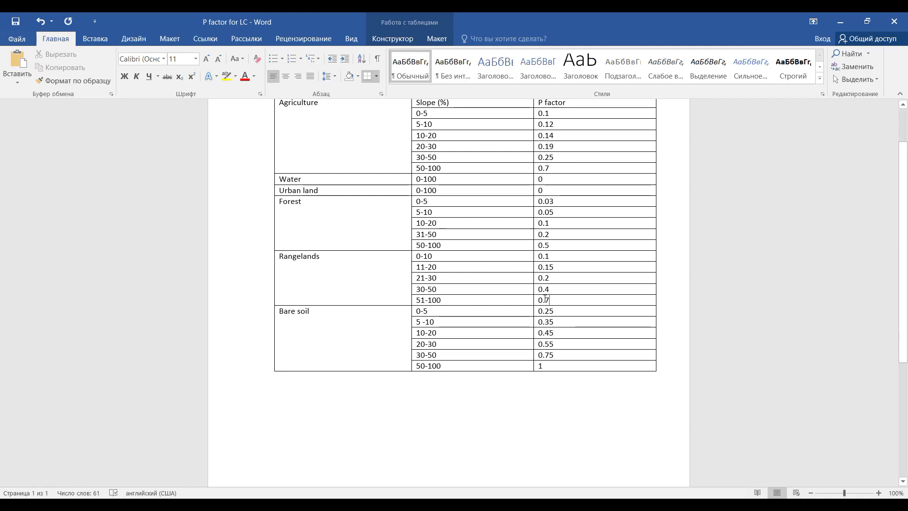
left_click_drag(545, 298, 453, 293)
left_click(482, 303)
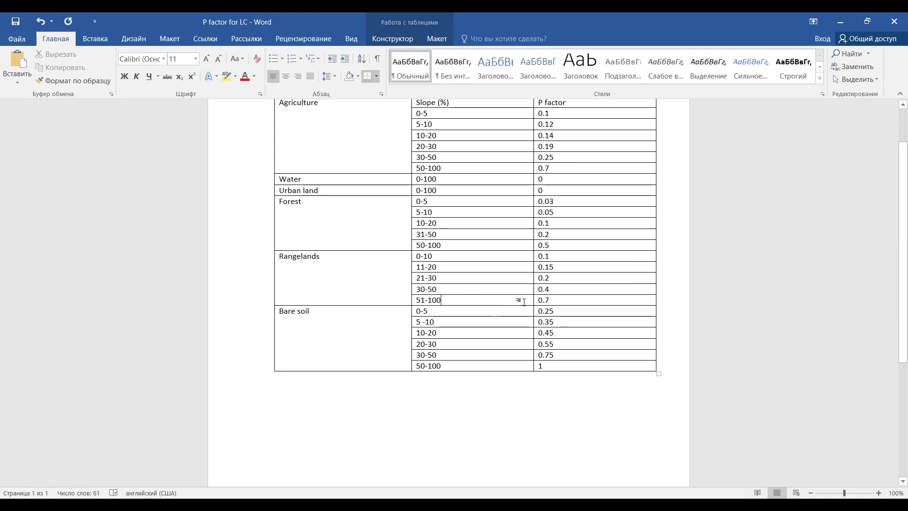
left_click(560, 299)
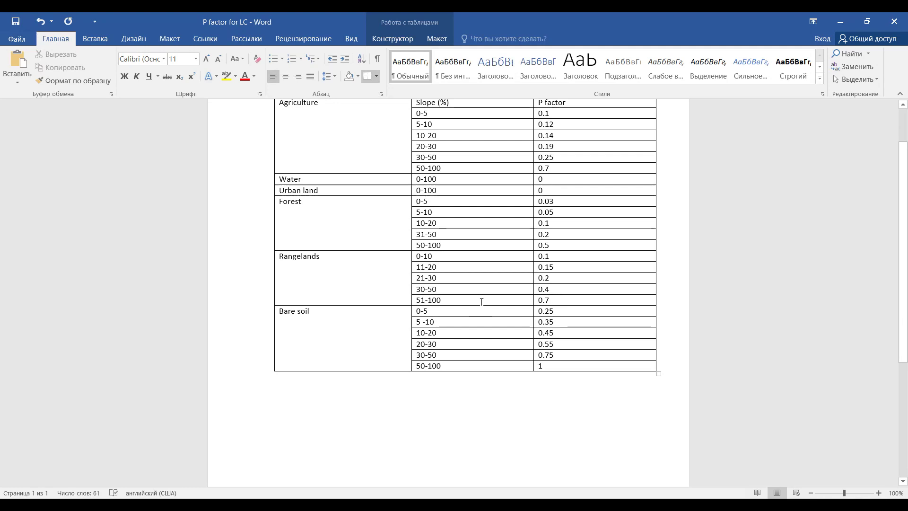
- Examine the slope ranges and P factors of the Bare soil class, including the 50-100 range
scroll(451, 315, "down", 2)
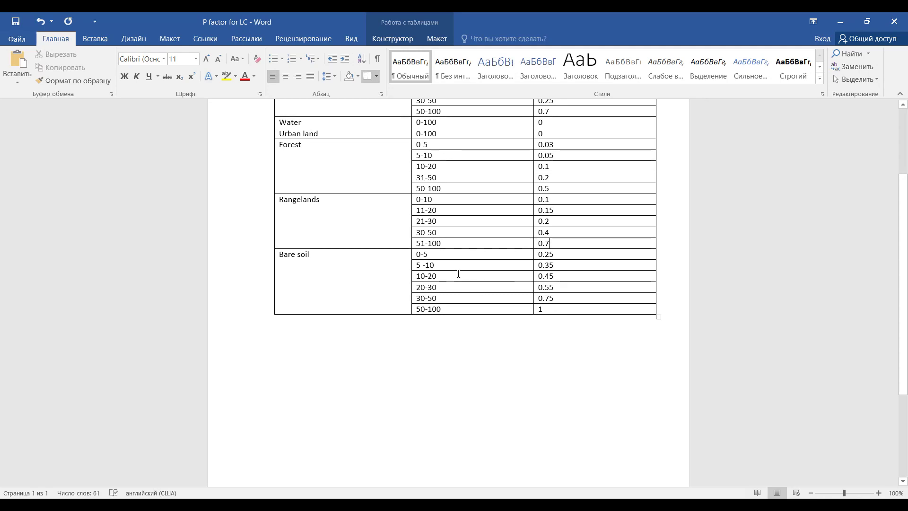
left_click(462, 308)
left_click_drag(444, 308, 416, 308)
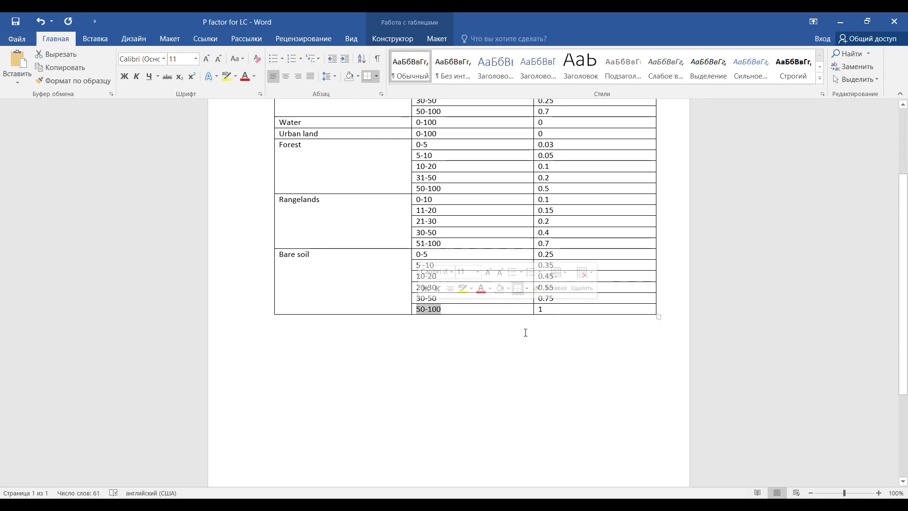
left_click(553, 310)
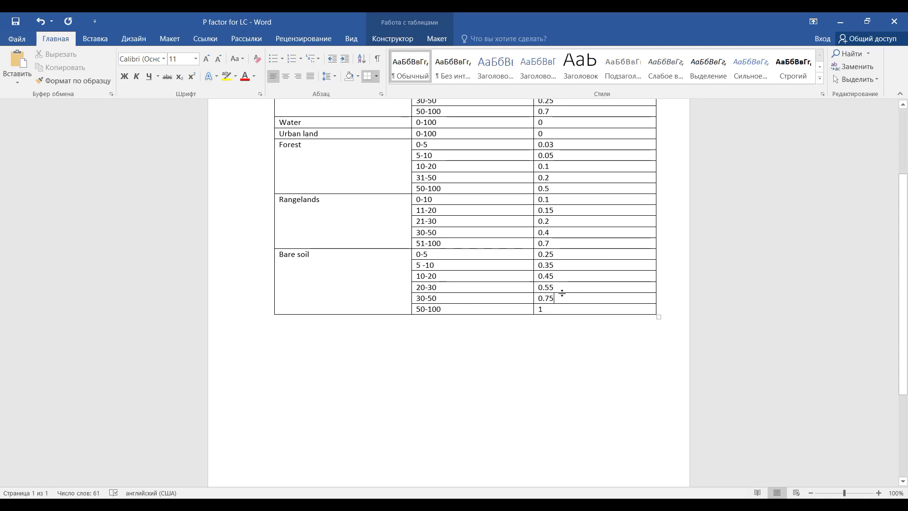
- Review the table's land cover class column and its slope column from the beginning
scroll(561, 282, "up", 3)
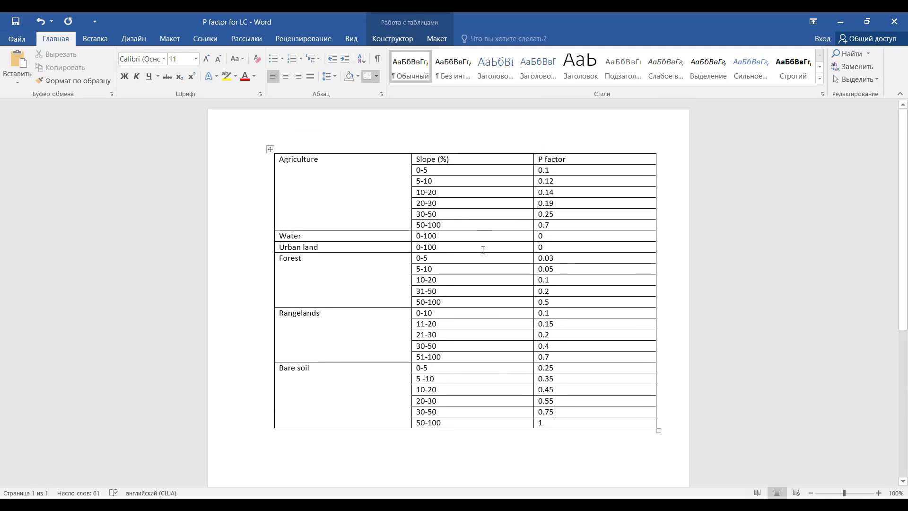
left_click(326, 141)
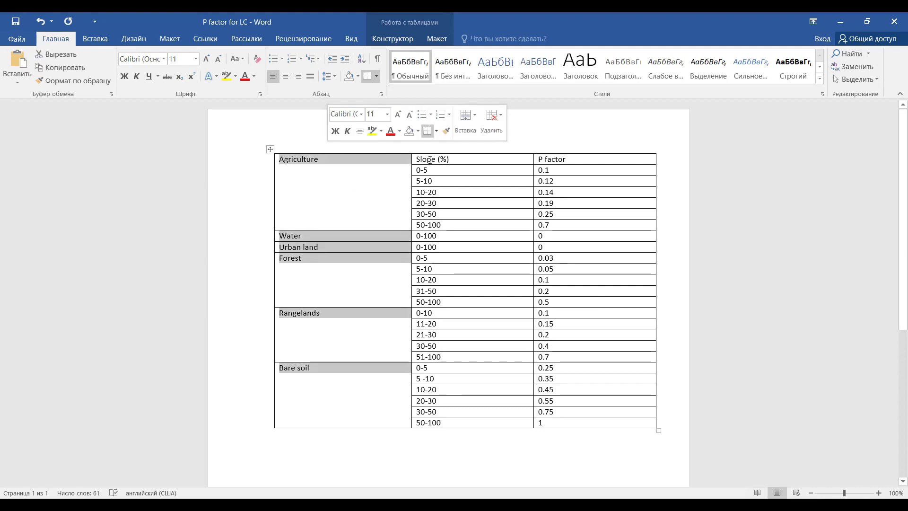
left_click(474, 148)
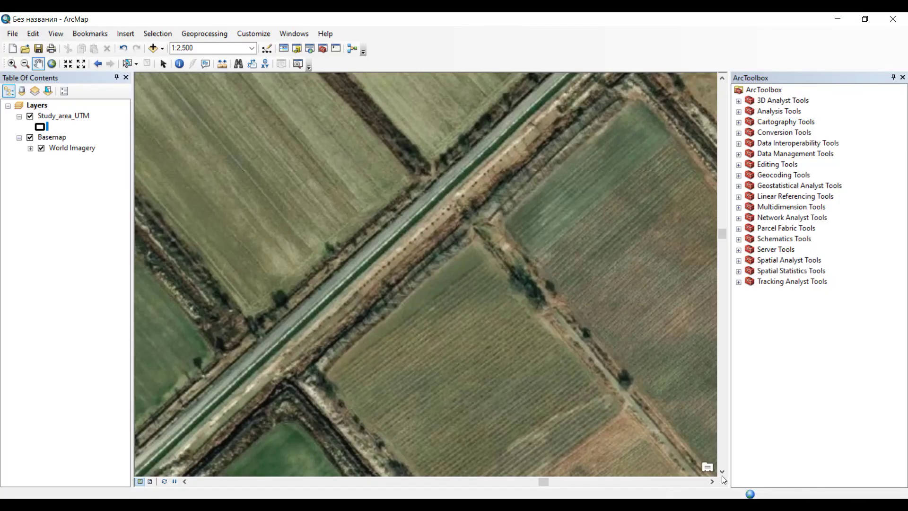
- In ArcMap, examine the imagery of the agricultural fields and the strips between them at 1:3,000 scale for conservation practices
left_click_drag(385, 245, 355, 381)
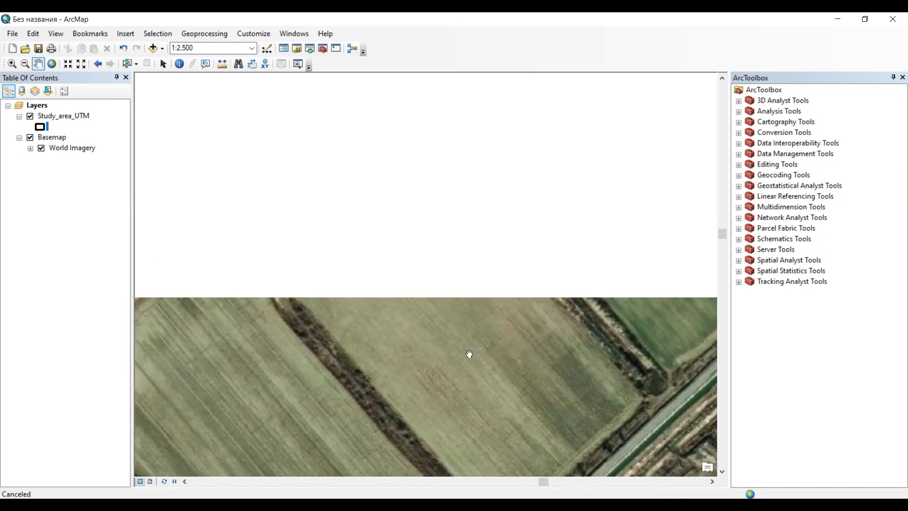
scroll(565, 362, "down", 1)
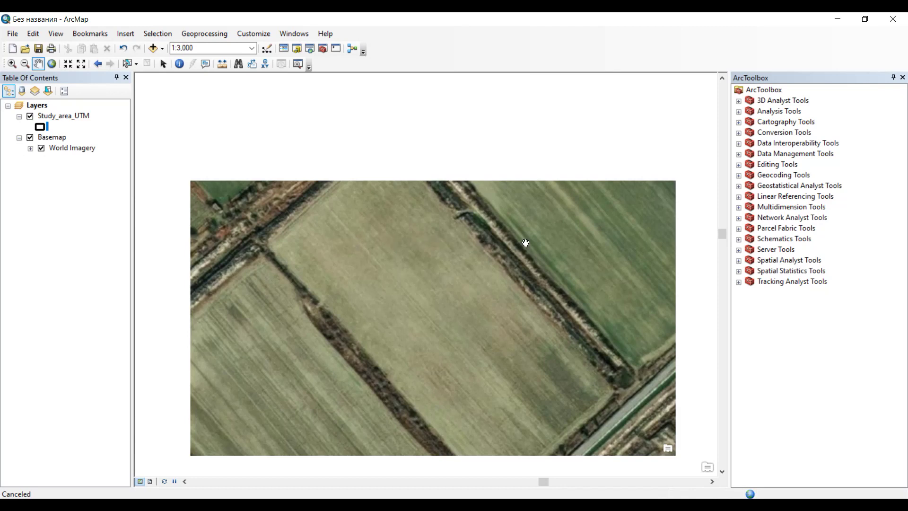
left_click_drag(526, 243, 433, 329)
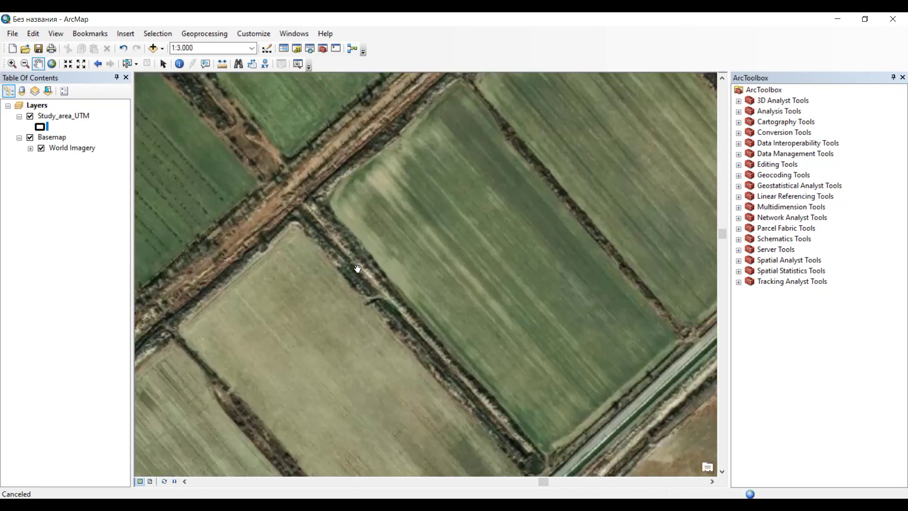
left_click_drag(430, 229, 494, 352)
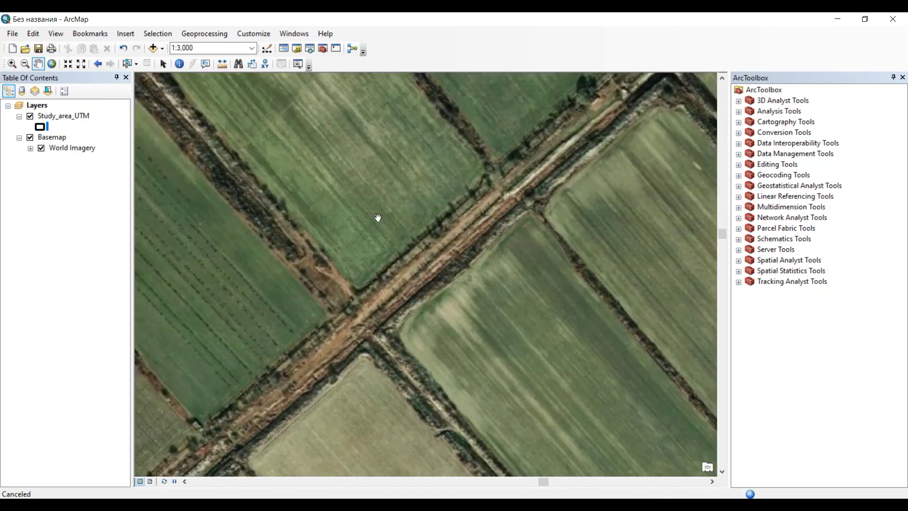
left_click_drag(411, 237, 457, 430)
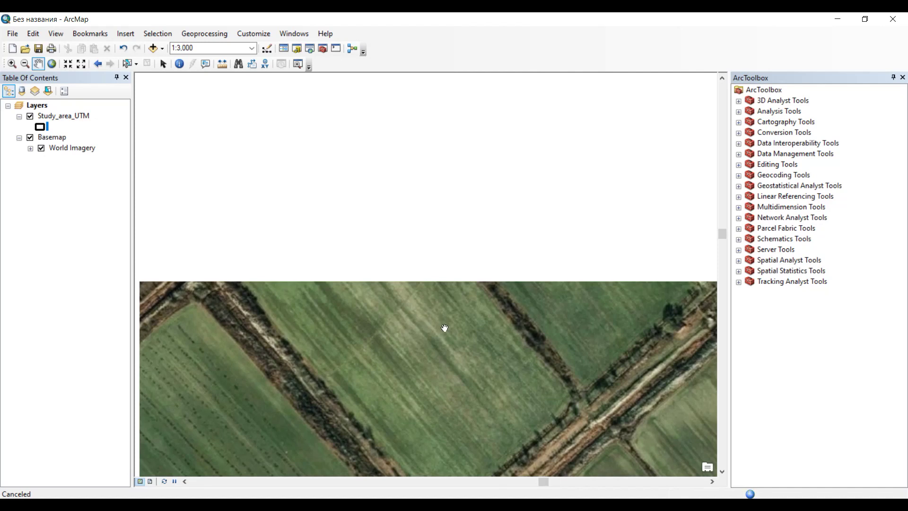
left_click_drag(445, 327, 417, 408)
left_click_drag(515, 398, 231, 326)
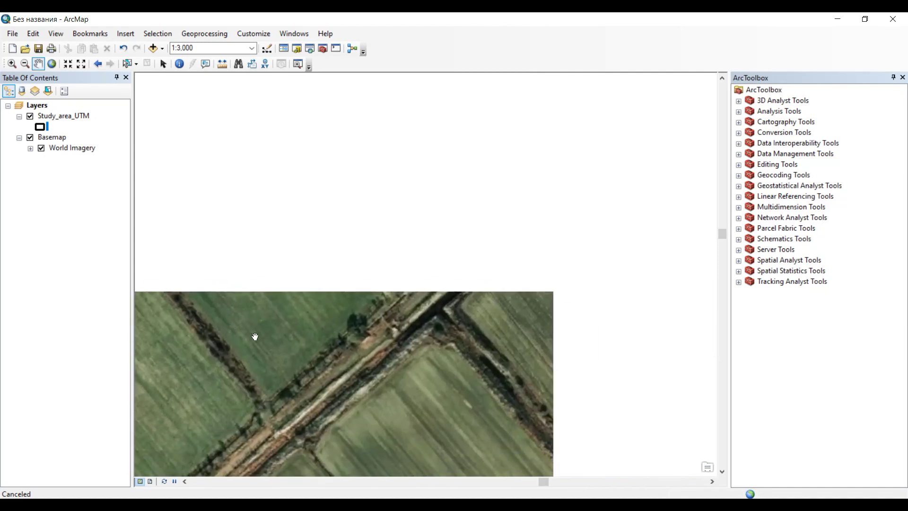
left_click_drag(427, 385, 290, 415)
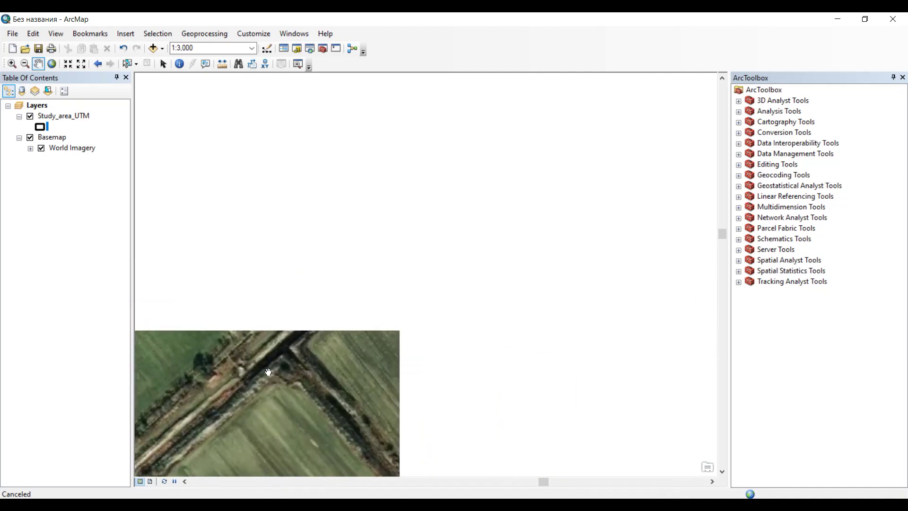
left_click_drag(269, 371, 376, 416)
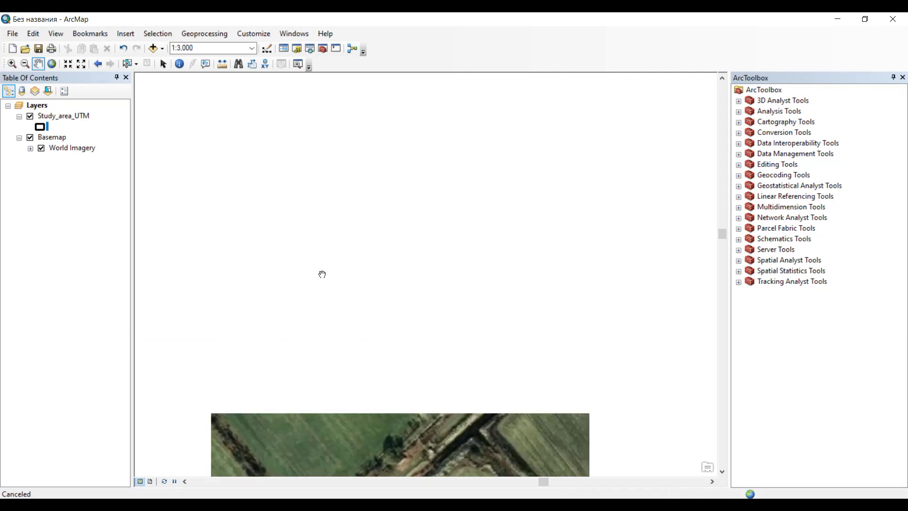
left_click_drag(321, 273, 446, 329)
left_click_drag(371, 313, 545, 349)
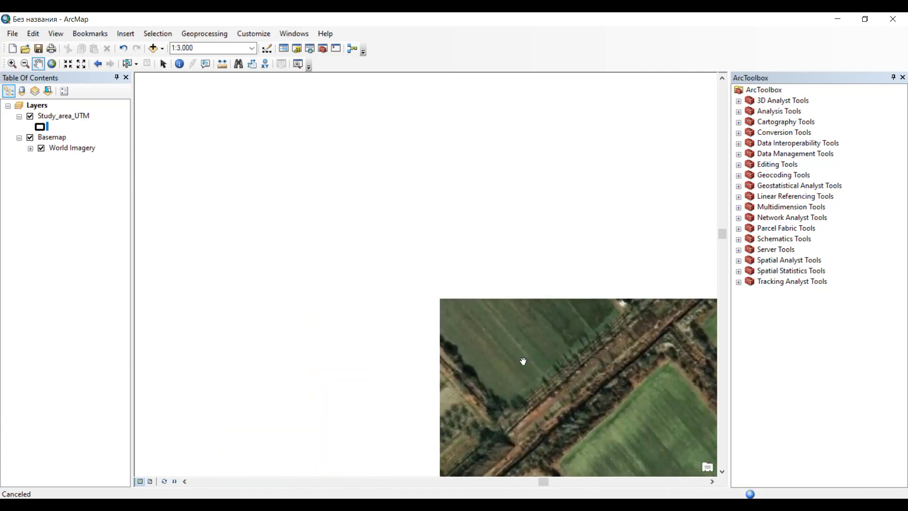
left_click_drag(541, 311, 471, 439)
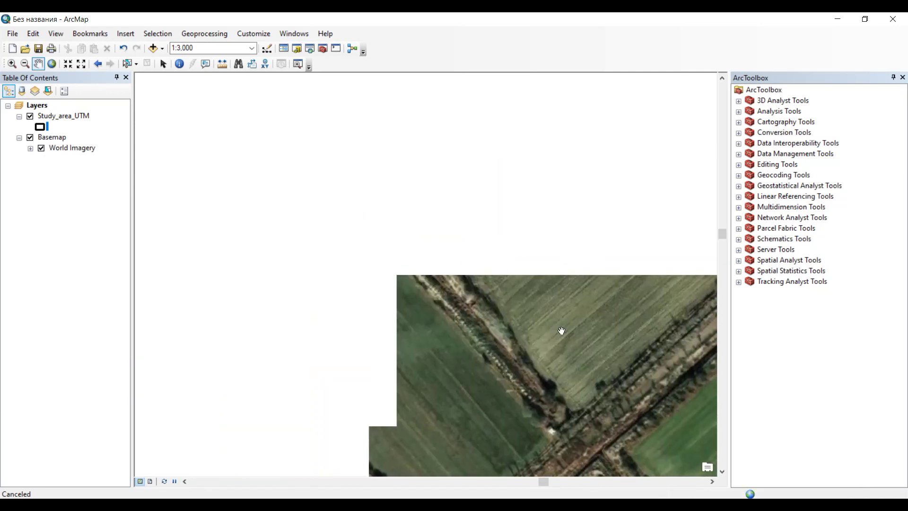
left_click_drag(567, 324, 604, 388)
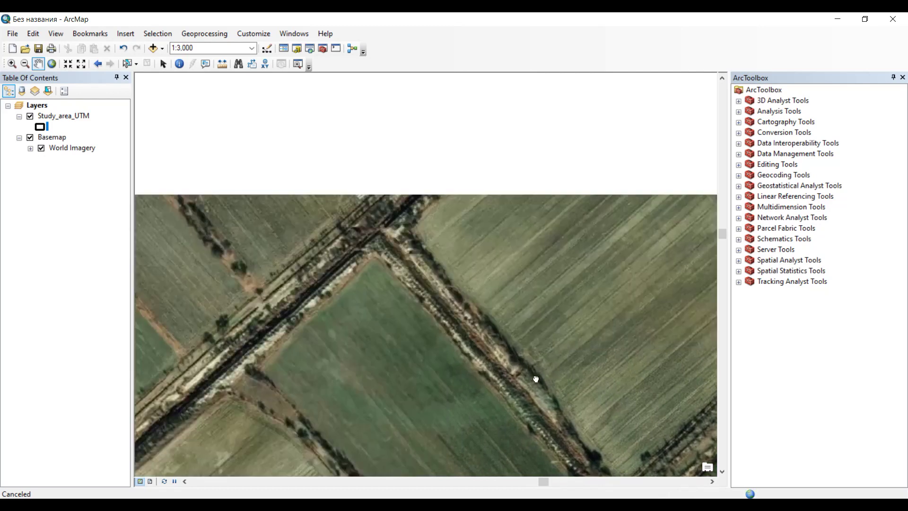
left_click_drag(536, 375, 679, 399)
left_click_drag(391, 270, 491, 301)
left_click_drag(500, 270, 476, 341)
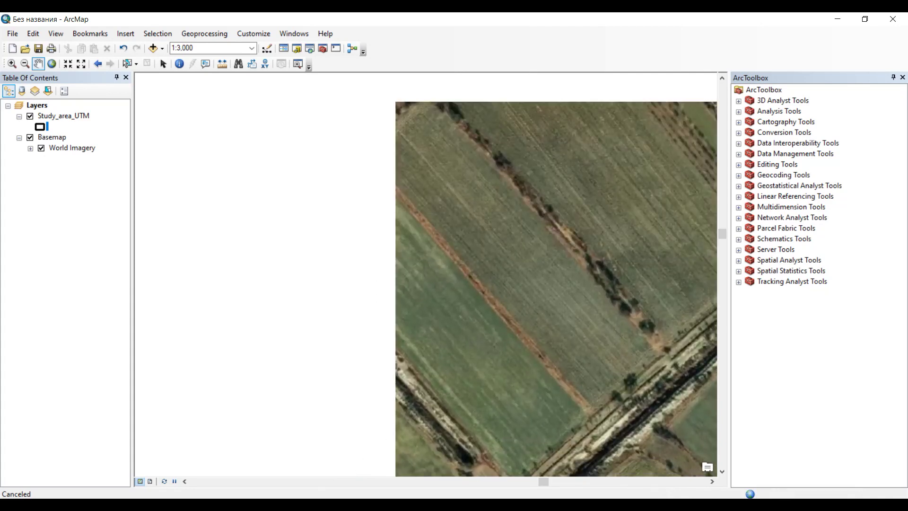
- Switch back to the Word document and review the land cover, slope and P factor columns together
key("alt+Tab")
left_click(473, 150)
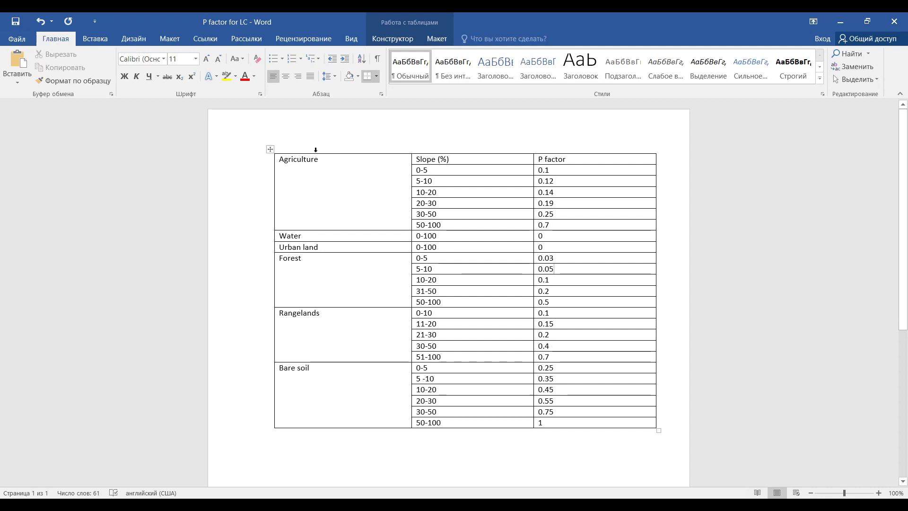
left_click_drag(325, 148, 524, 194)
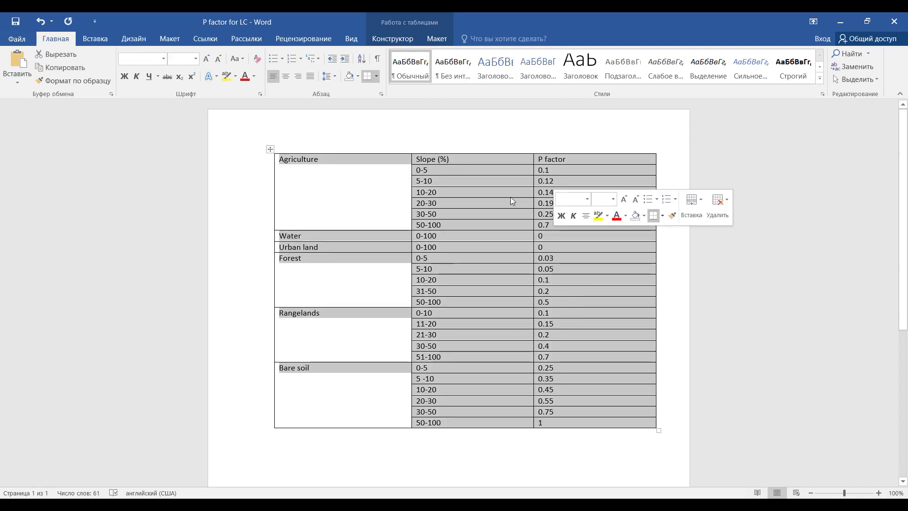
left_click(339, 250)
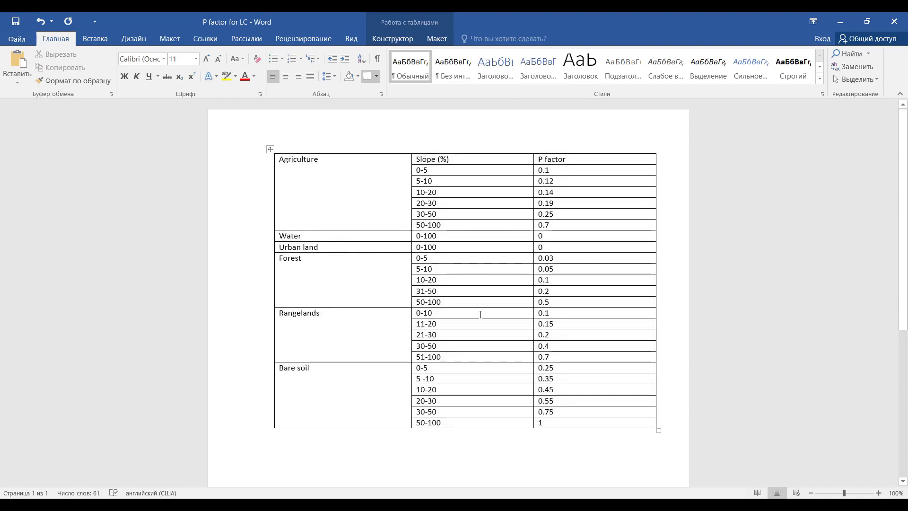